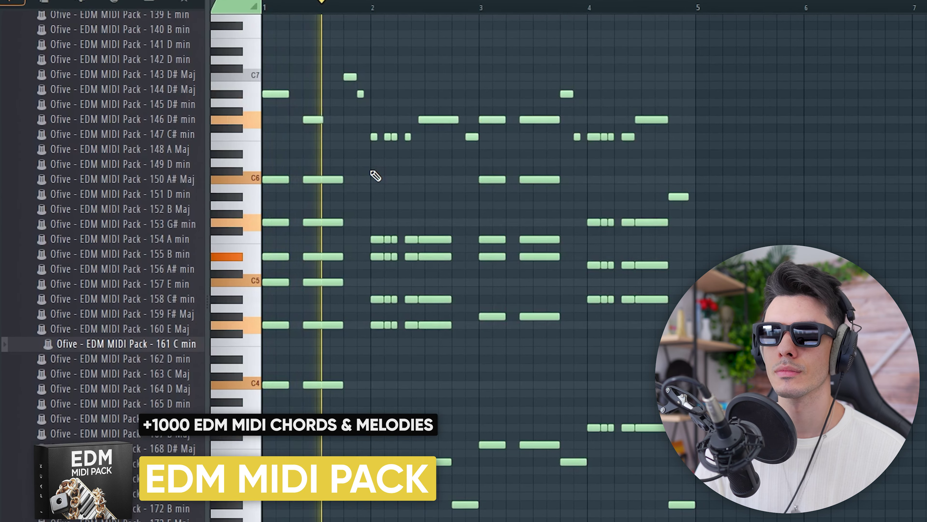
- Preview MIDI files from the Ofive EDM MIDI Pack and select the upper melody notes, C6 to F6, in the piano roll
scroll(372, 175, "down", 3)
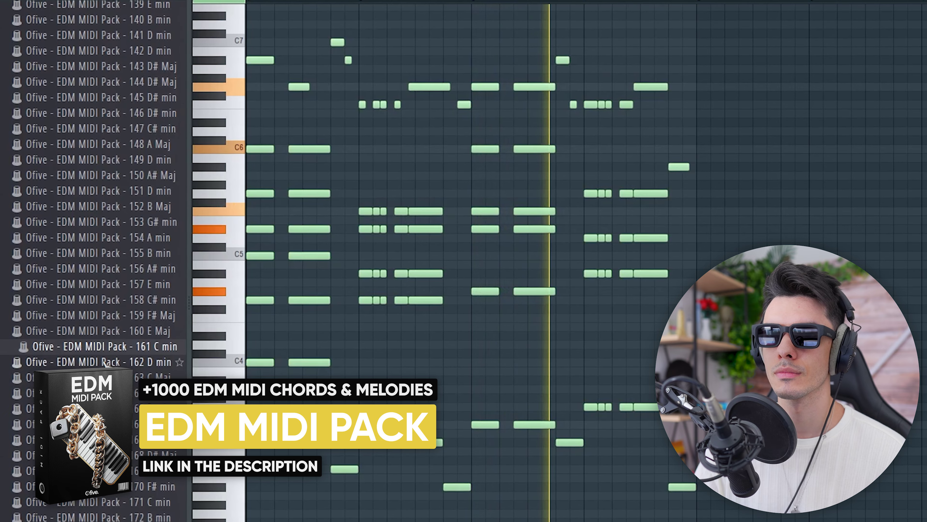
key("Down")
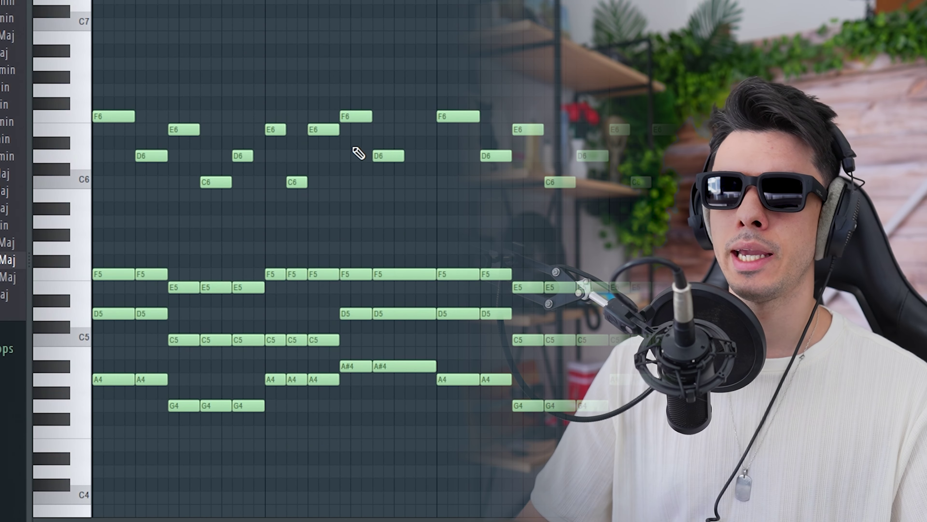
left_click_drag(657, 241, 88, 85)
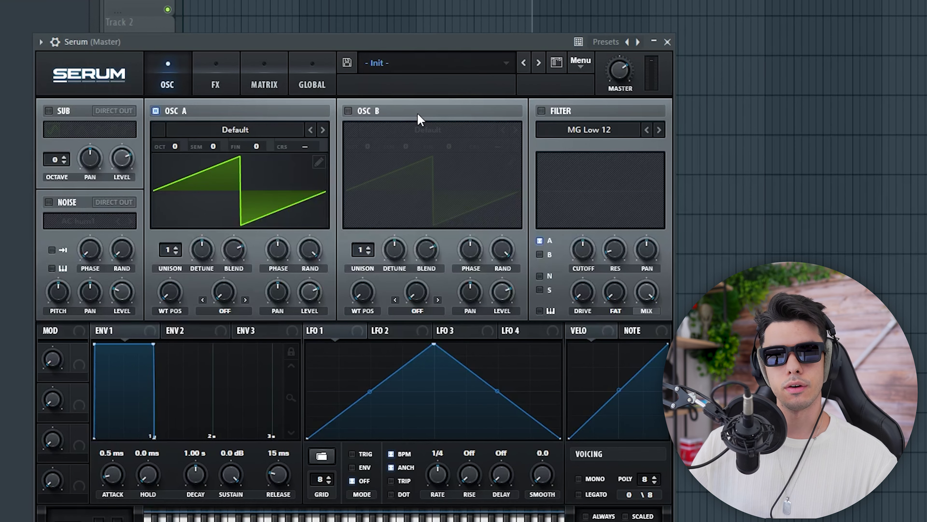
- Load the lead preset LD - Big from the Ofive Bouncer - Serum Presets bank in Serum
left_click(405, 62)
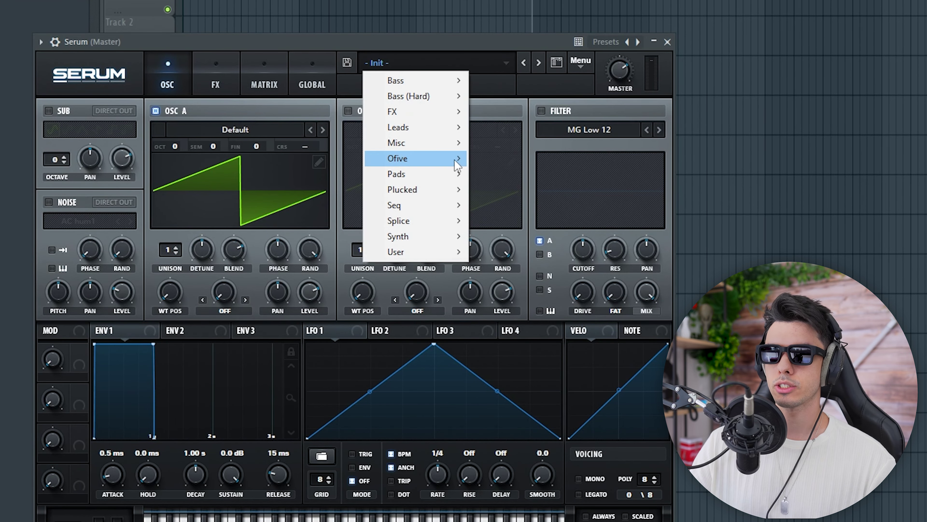
mouse_move(411, 158)
mouse_move(636, 175)
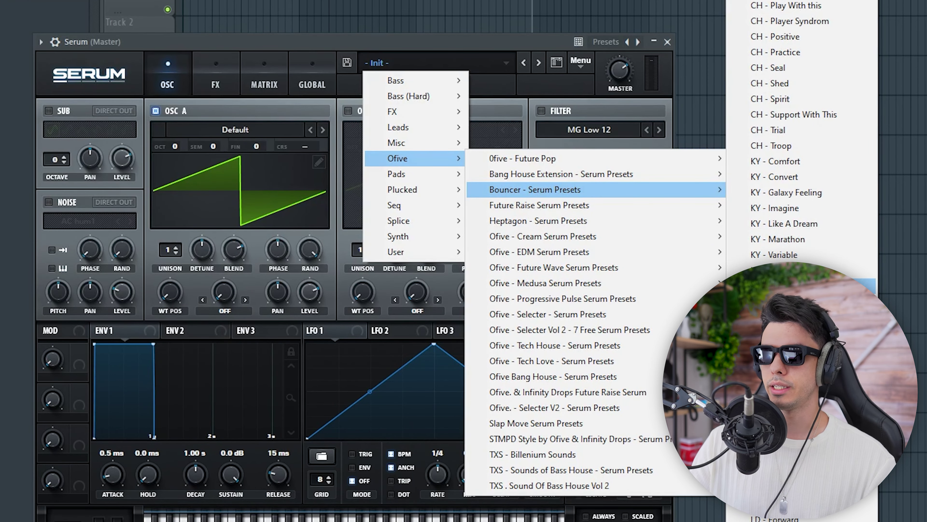
left_click(785, 285)
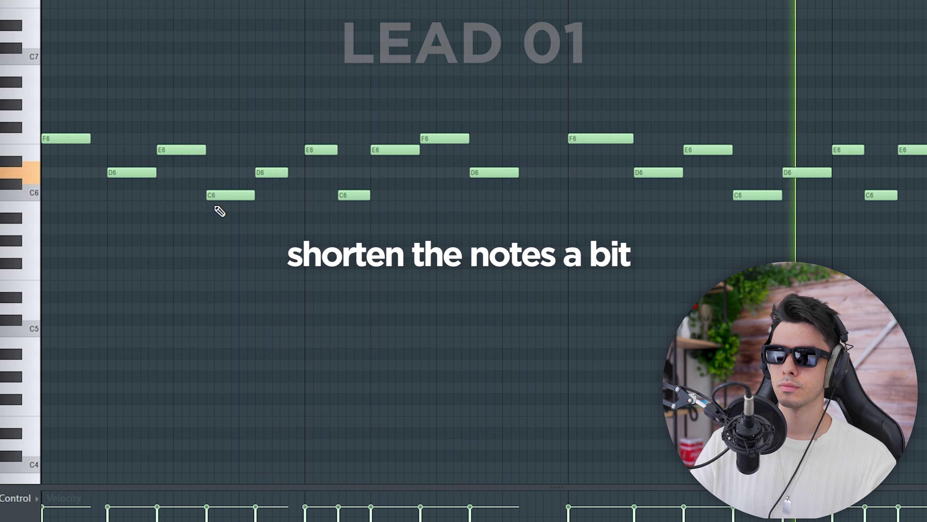
- Shorten all the lead melody notes slightly and play the melody back
key("ctrl+a")
left_click_drag(370, 195, 365, 203)
key("space")
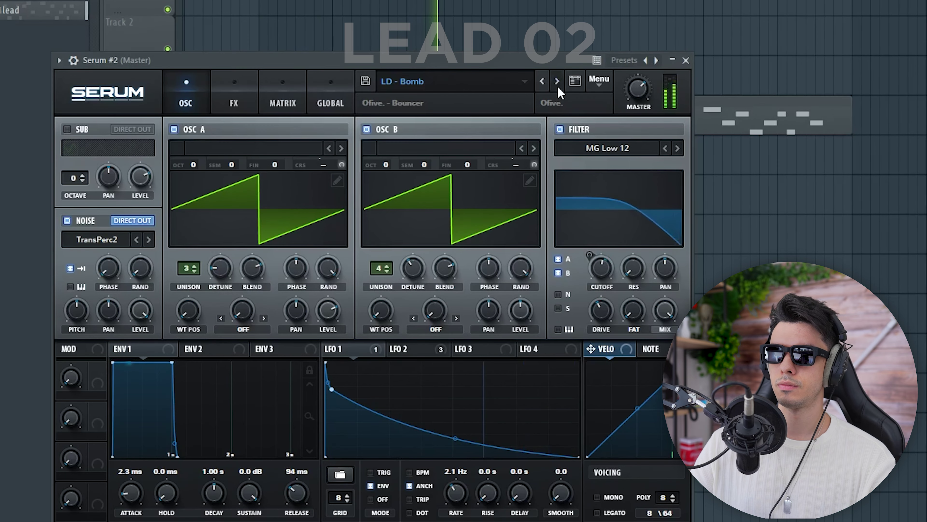
- Switch the Serum #2 lead layer to the preset LD - Brooks Love and close its plugin window
left_click(558, 88)
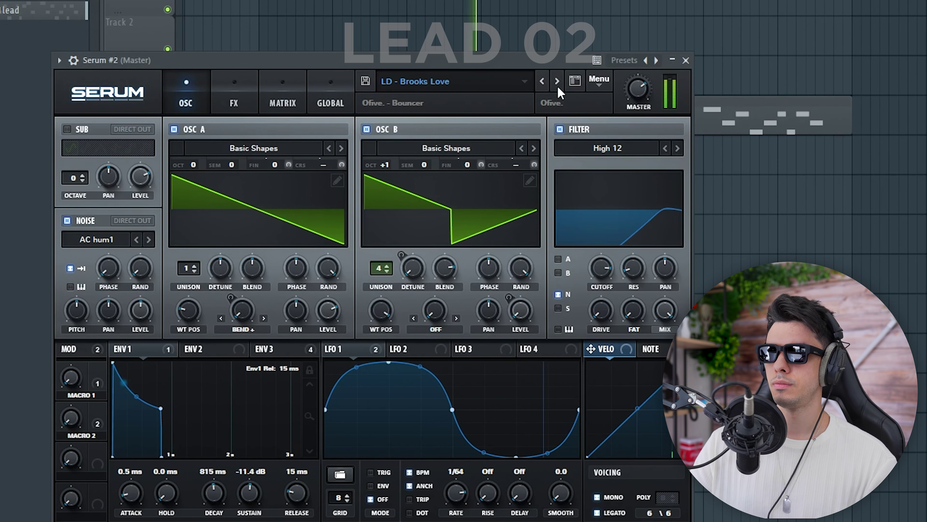
left_click(685, 60)
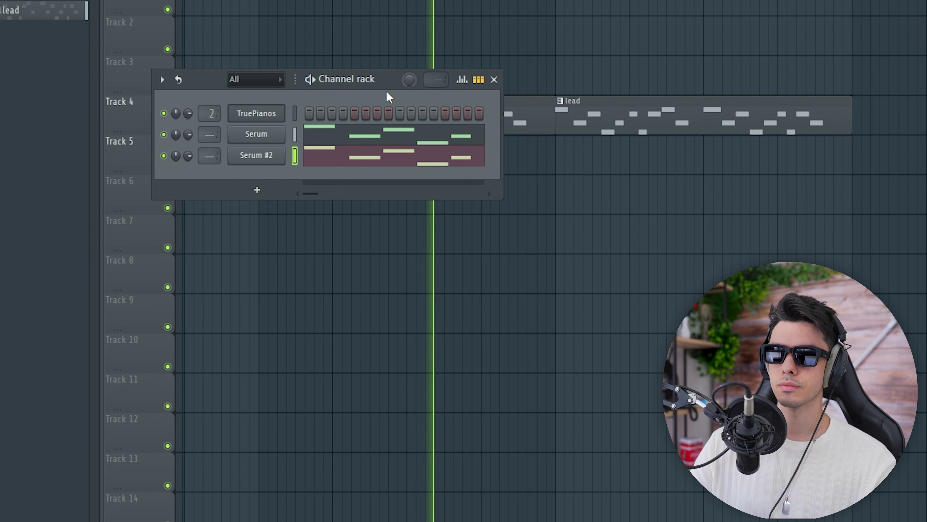
- Clone the Serum #2 channel as a third lead layer and compare the presets LD - Passive and LD - Penalty, returning to LD - Passive
right_click(282, 156)
left_click(307, 303)
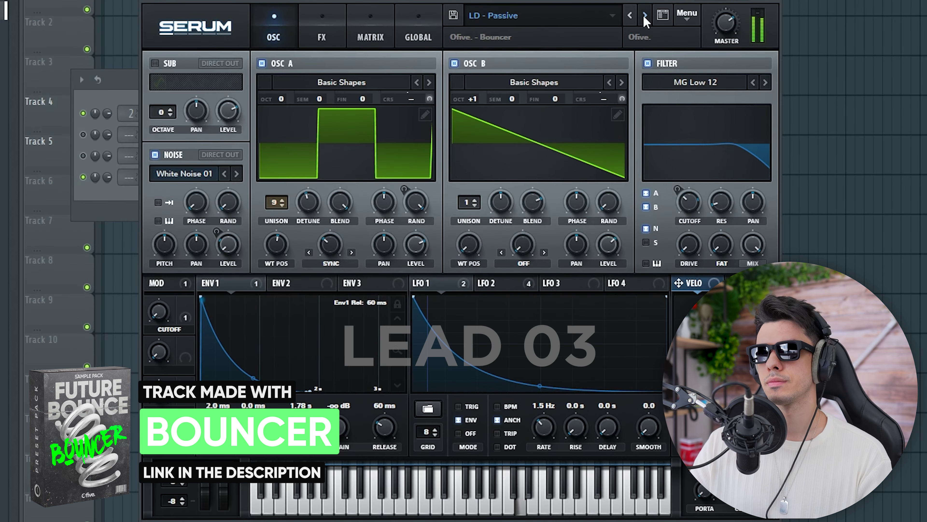
left_click(645, 16)
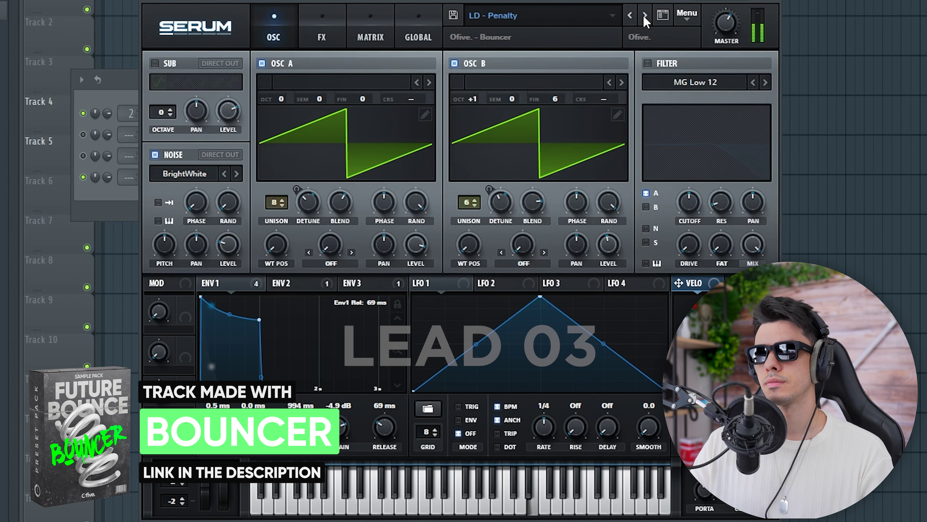
left_click(631, 16)
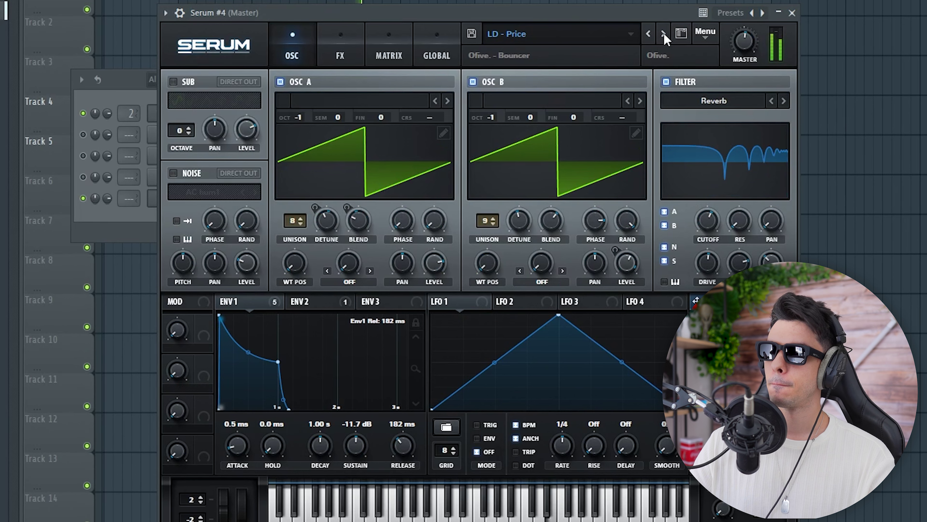
- Choose the preset LD - Quit for the Serum #4 lead layer and audition it against the other layers
left_click(663, 33)
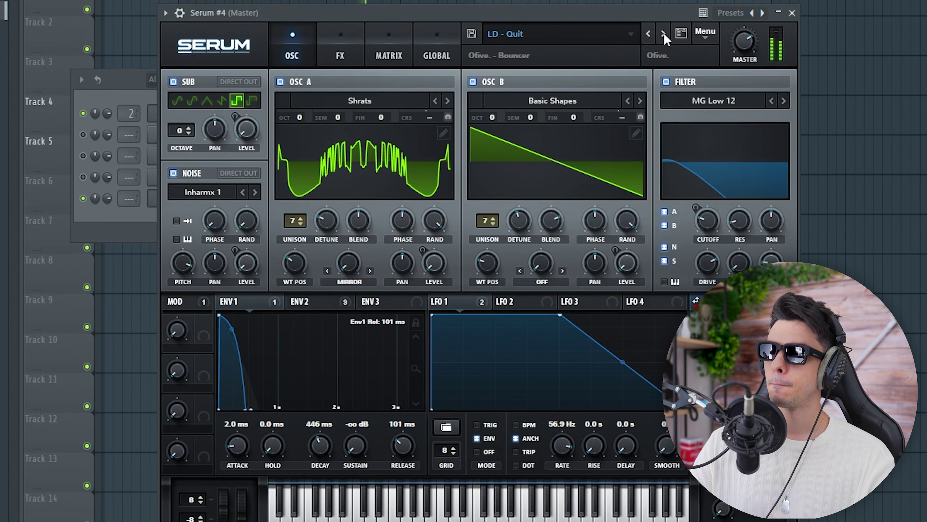
left_click(663, 33)
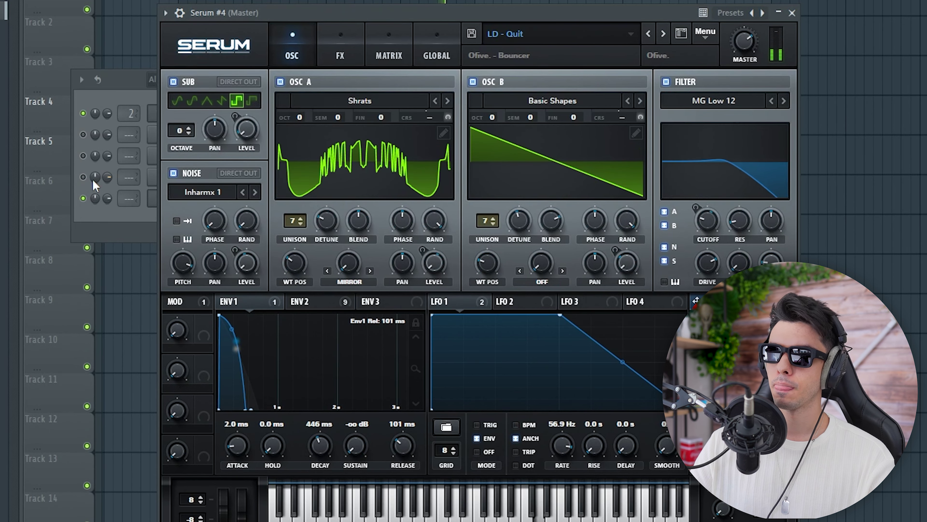
left_click(96, 184)
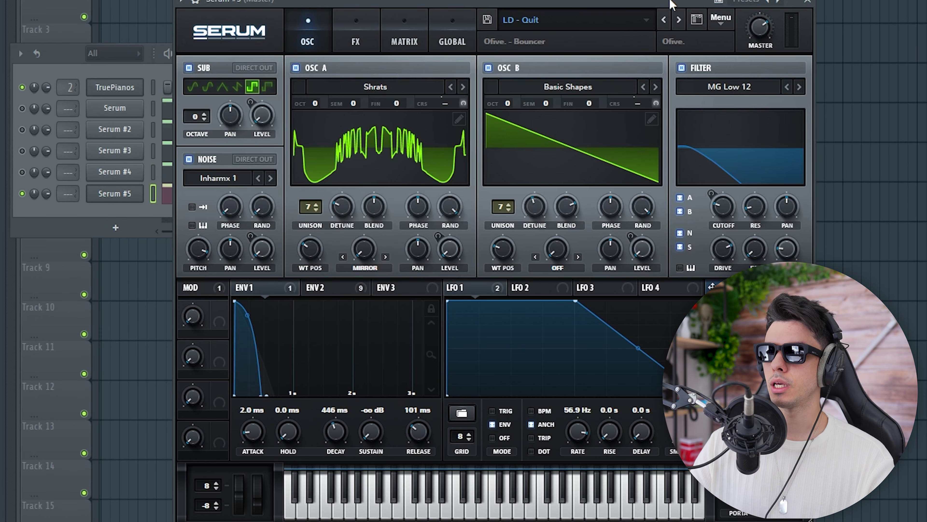
- Use the preset LD - White for the Serum #6 layer and unmute the channels from Serum #4 up to Serum
left_click_drag(671, 1, 628, 1)
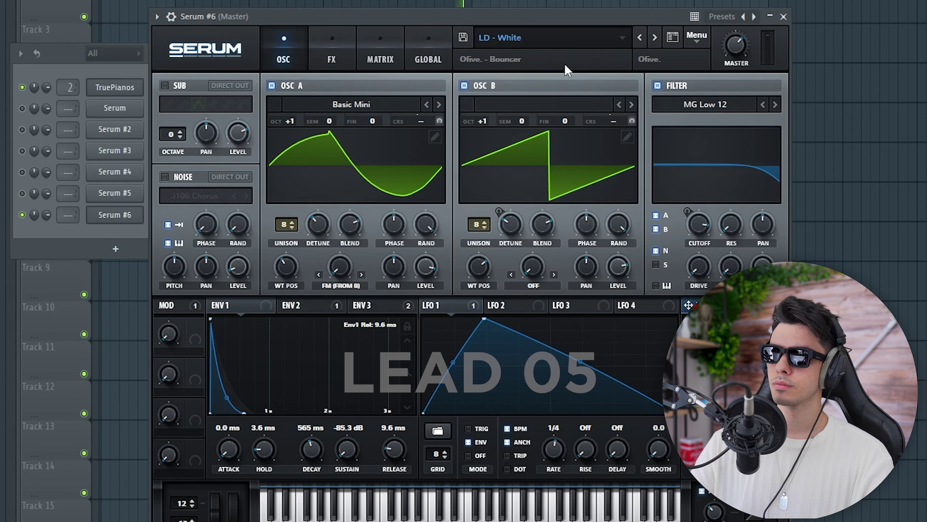
left_click_drag(22, 172, 23, 112)
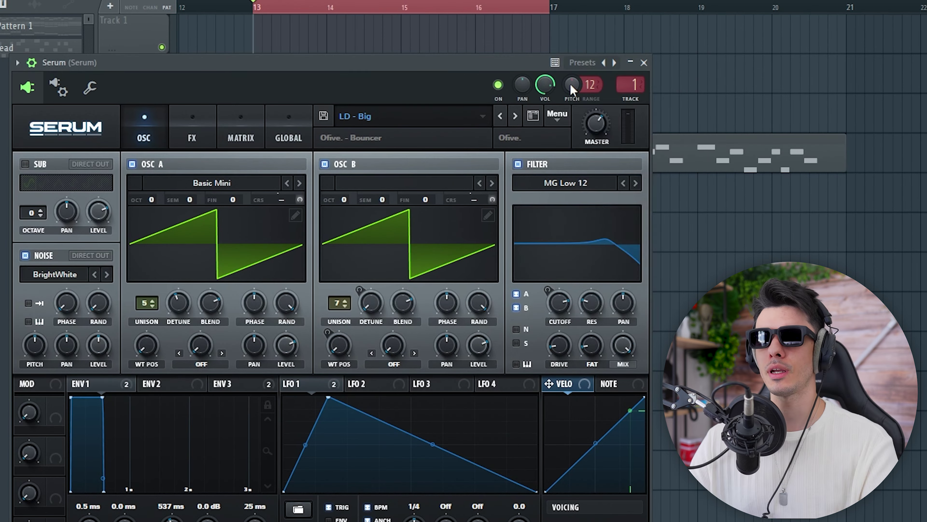
- Create an automation clip for the Serum channel pitch over bars 13 to 17 and place it in the playlist near the lead
right_click(572, 85)
left_click(620, 187)
left_click_drag(420, 22, 421, 211)
- Move the lead clips to Track 6 and the pitch automation to Track 7, and make Track 7 taller
left_click_drag(259, 327, 623, 137)
left_click_drag(391, 185, 394, 291)
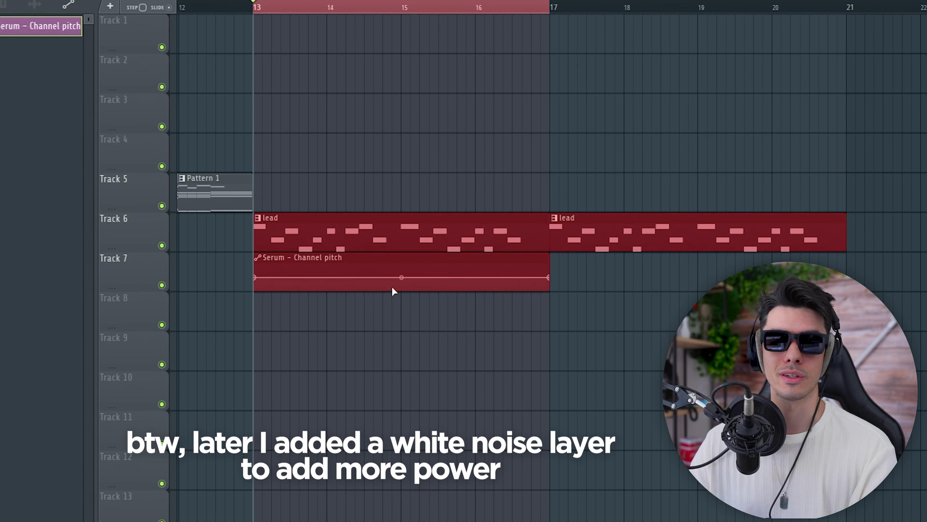
left_click(393, 344)
left_click_drag(138, 286, 135, 308)
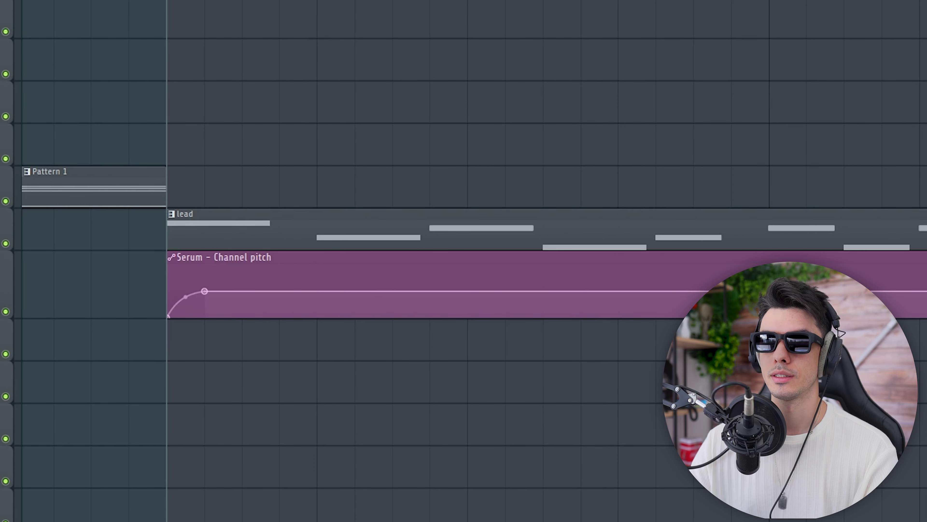
- Add short curved pitch dips and rises at individual lead notes in the Serum channel pitch automation and play it back
key("space")
key("space")
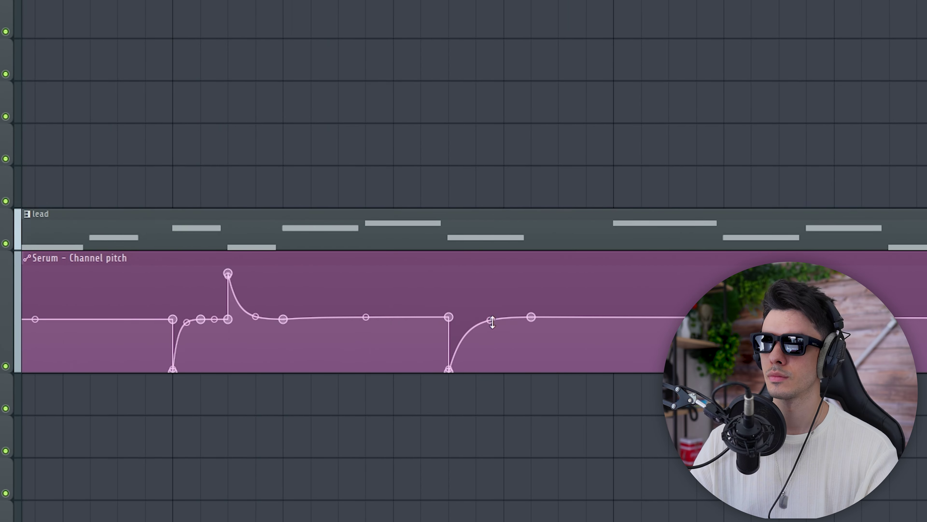
scroll(448, 378, "up", 5)
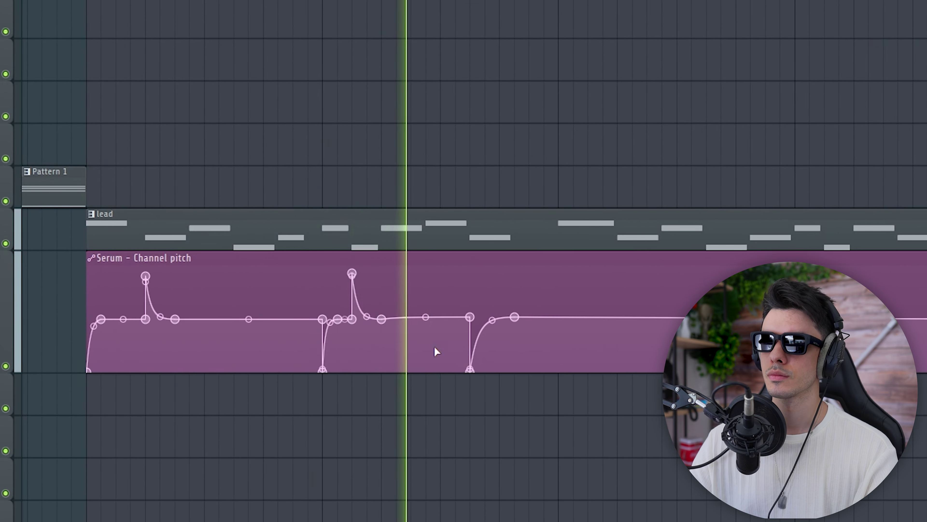
scroll(435, 351, "up", 3)
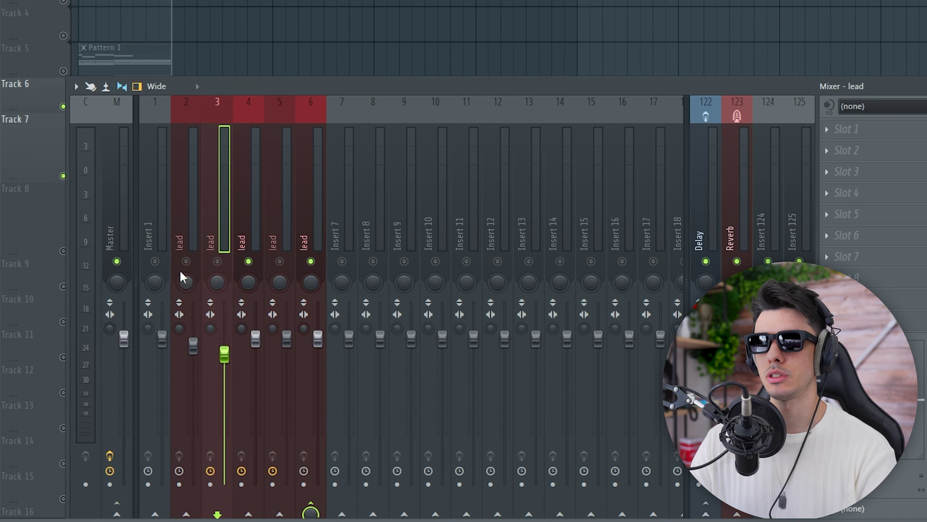
- Unmute lead mixer tracks 2 and 3 to audition those layers
left_click(186, 261)
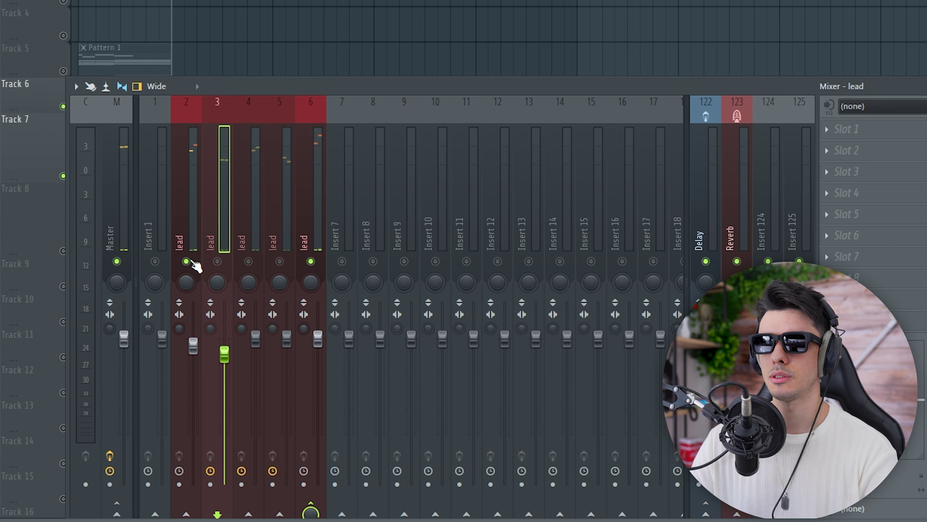
left_click(218, 262)
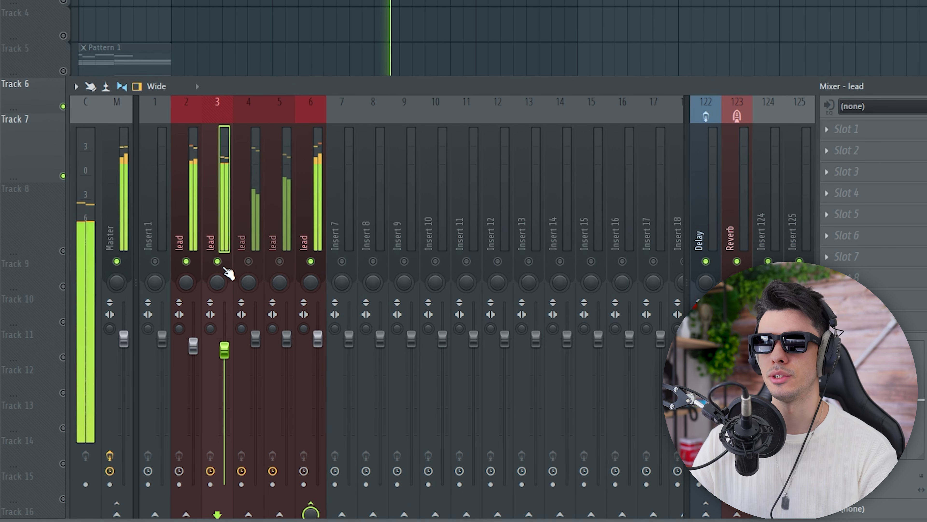
- Isolate lead mixer tracks 4 and 5, panning track 4 to the left and track 5 to the right
left_click(280, 262)
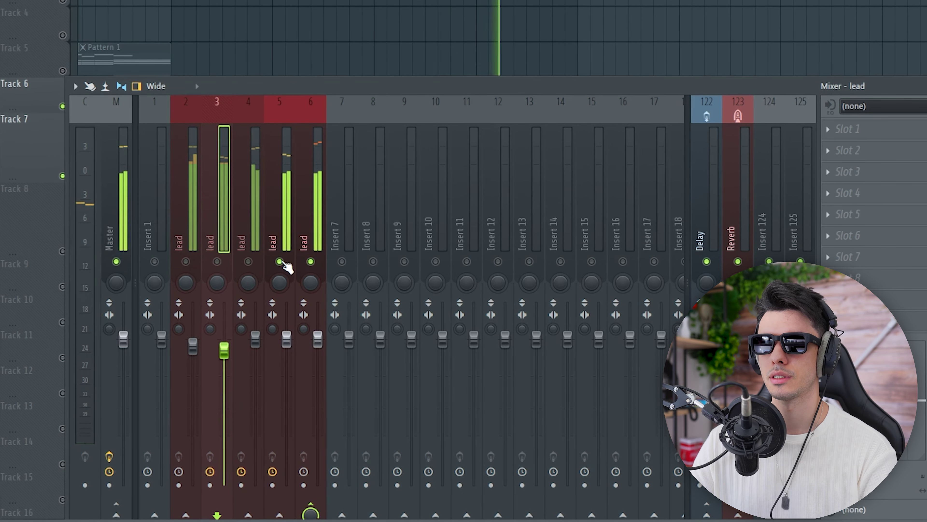
left_click(248, 261)
left_click_drag(280, 283, 253, 285)
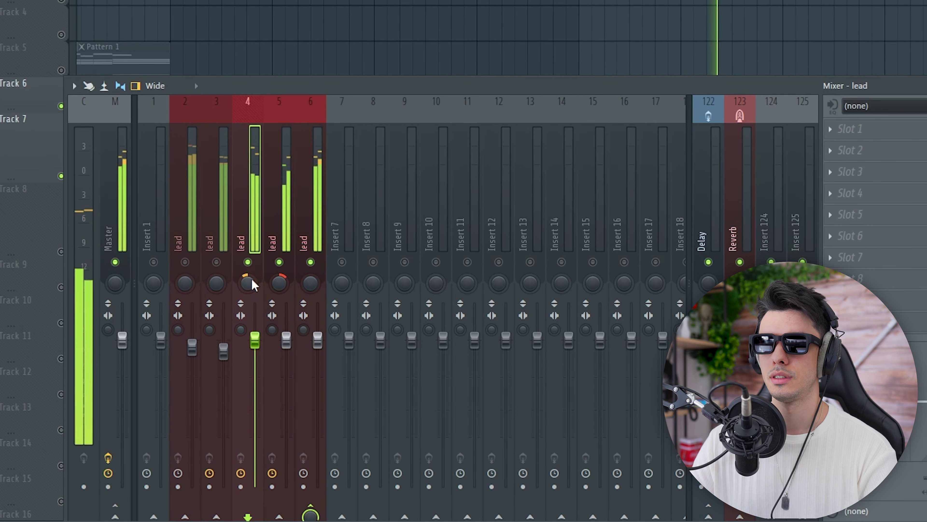
- Lower the volume of lead mixer tracks 4 and 5 and unmute all the mixer tracks
left_click(279, 234)
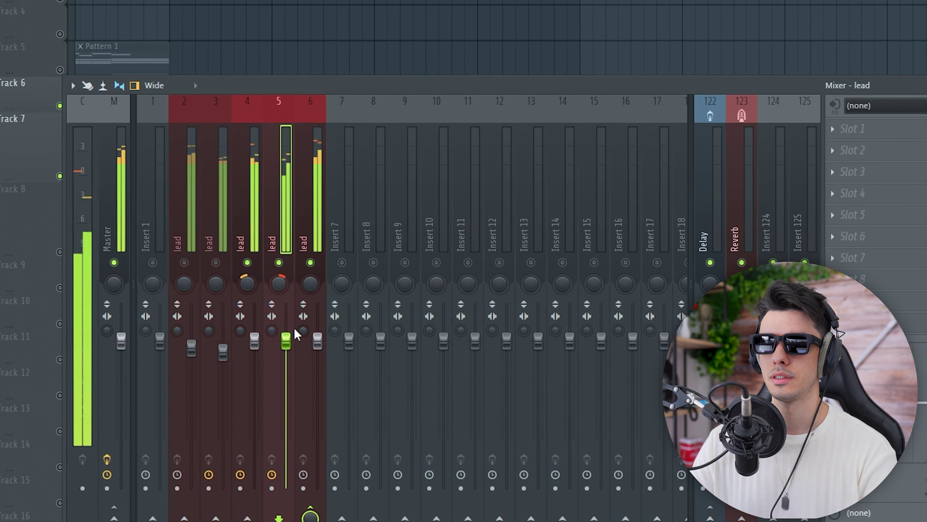
left_click_drag(295, 329, 295, 362)
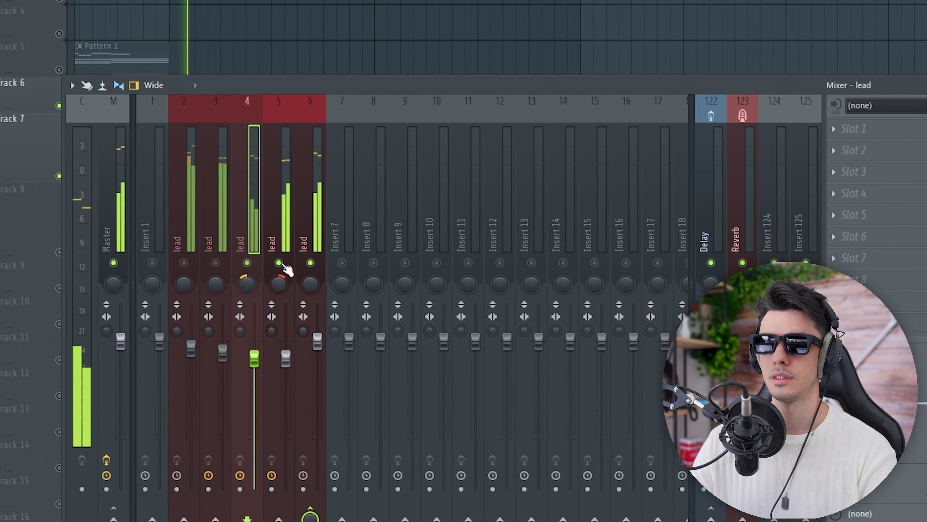
right_click(279, 262)
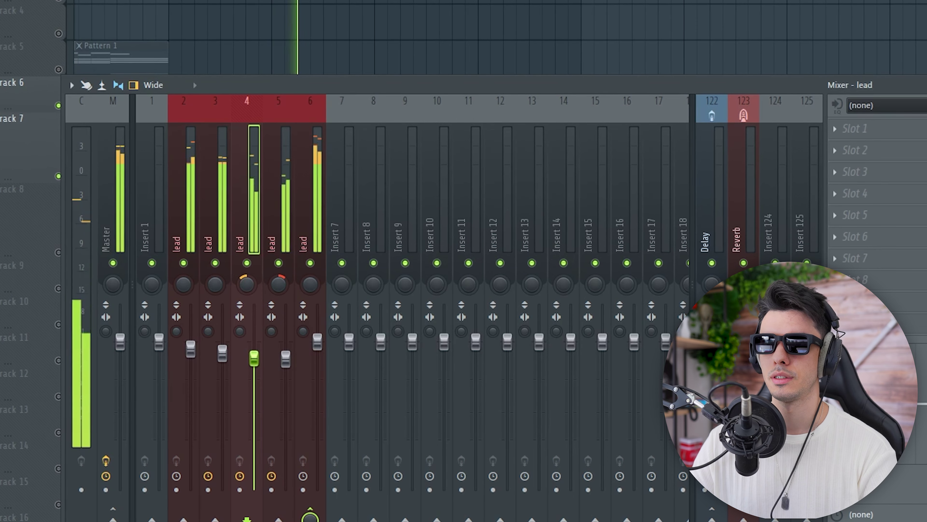
left_click(278, 219)
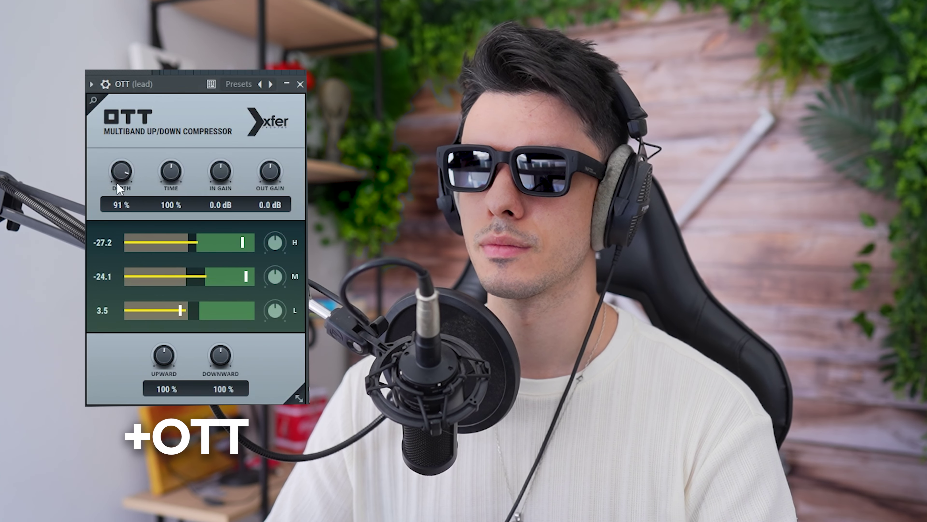
- Reduce the OTT depth on the lead bus and adjust the red bell band's frequency and gain in FabFilter Pro-Q 3
left_click_drag(121, 172, 121, 193)
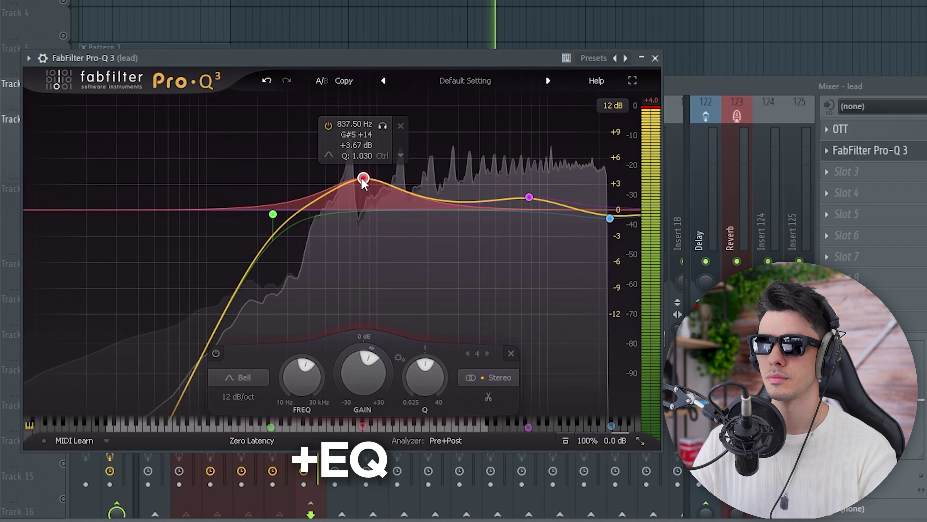
left_click_drag(363, 180, 424, 210)
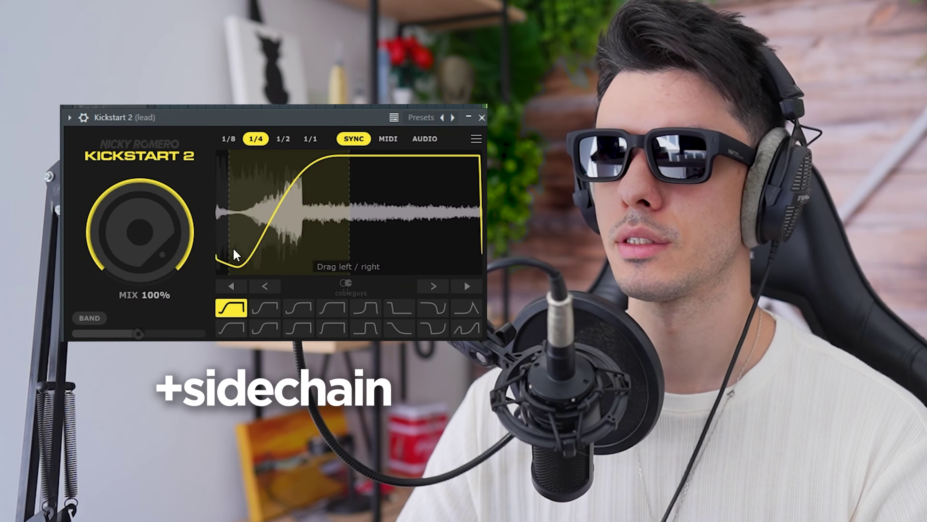
- Adjust the mix amount of the 1/4 Kickstart 2 sidechain on the lead bus
left_click_drag(162, 234, 163, 239)
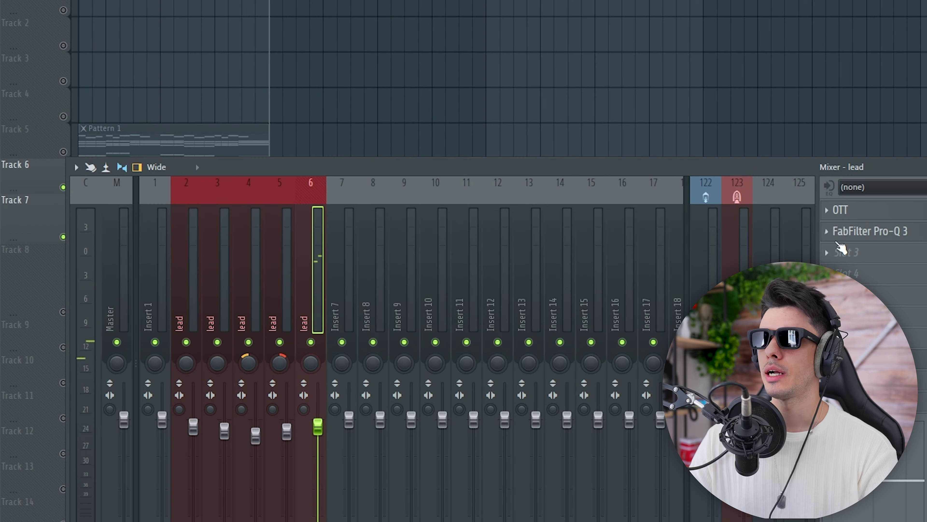
- Show the channel rack and play back the individual Serum lead layers
key("F6")
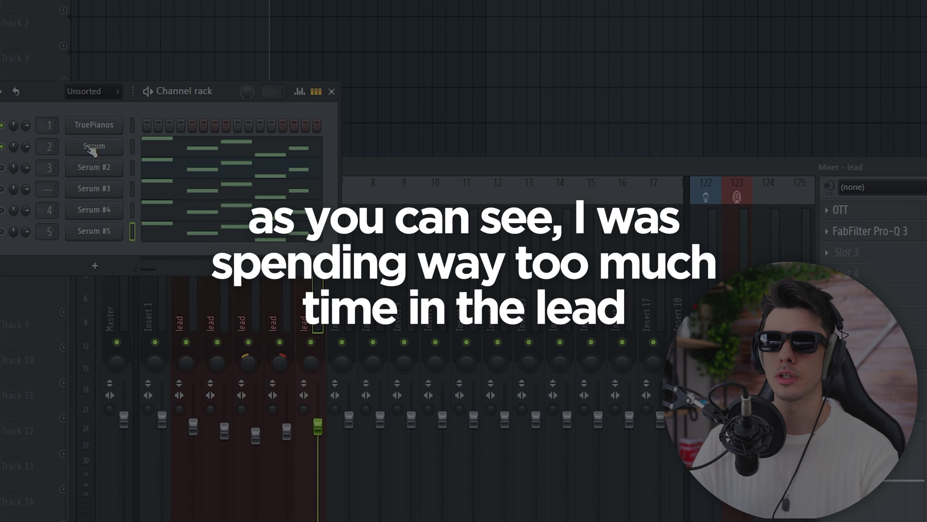
key("space")
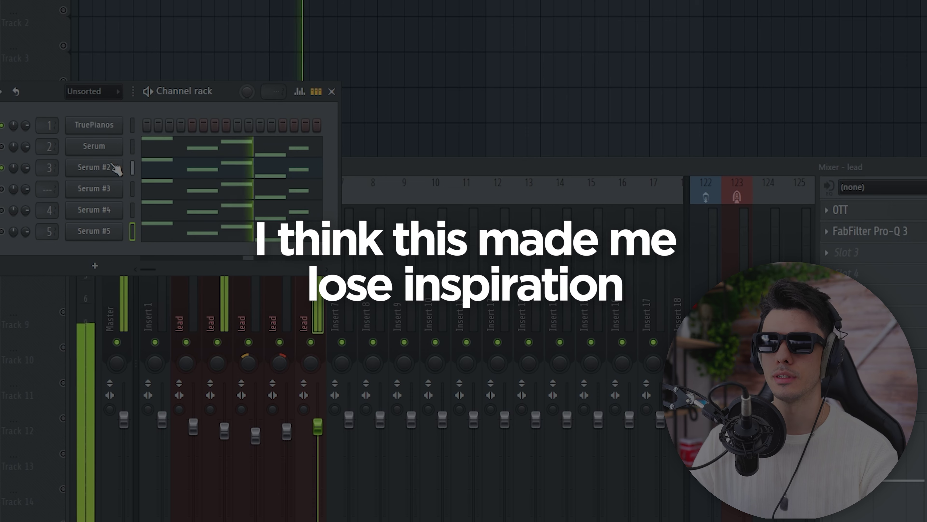
- Open the Serum #2 layer, show its effects page and play back the sound
left_click(94, 167)
left_click(310, 111)
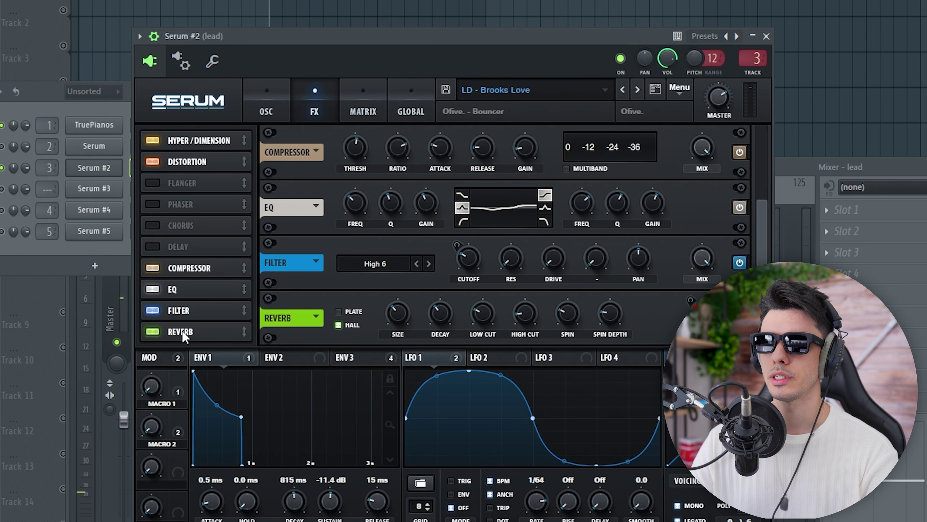
key("space")
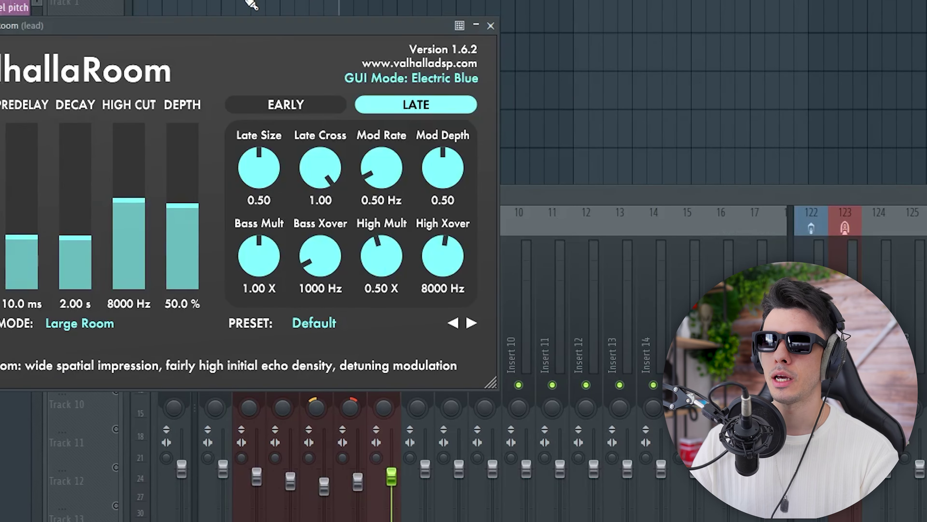
- Set the ValhallaRoom mix on the lead bus to 33.6 %
left_click_drag(215, 27, 328, 72)
left_click_drag(80, 255, 80, 324)
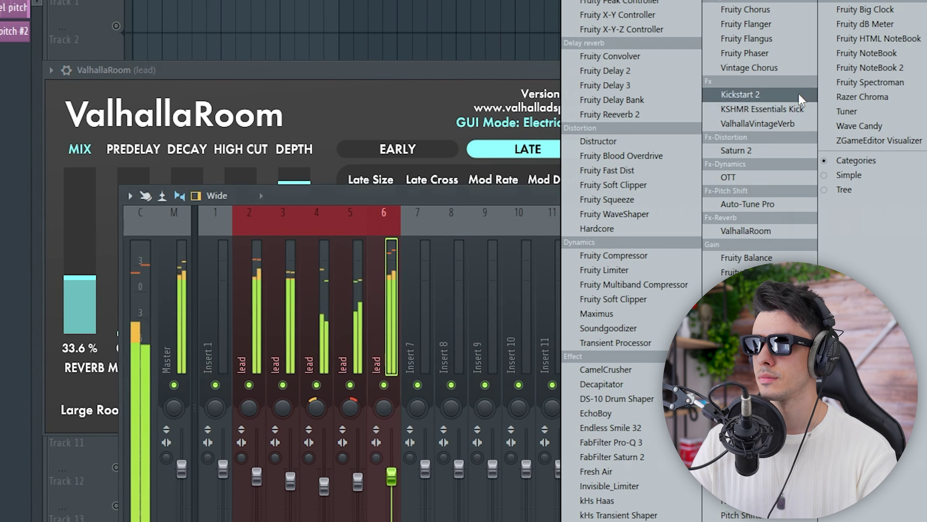
- Add ValhallaVintageVerb to the lead bus, reducing its mix and adjusting its decay
left_click_drag(764, 123, 766, 118)
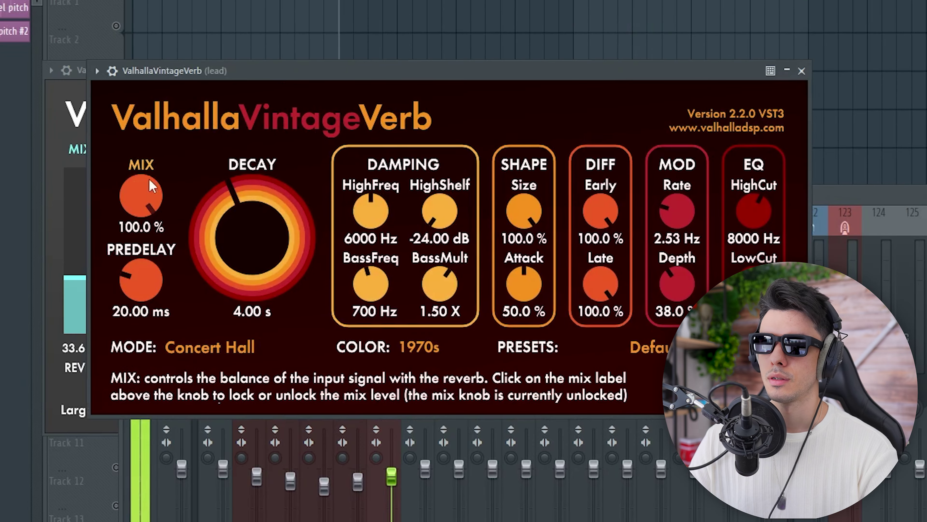
left_click_drag(151, 182, 164, 222)
left_click_drag(251, 226, 253, 246)
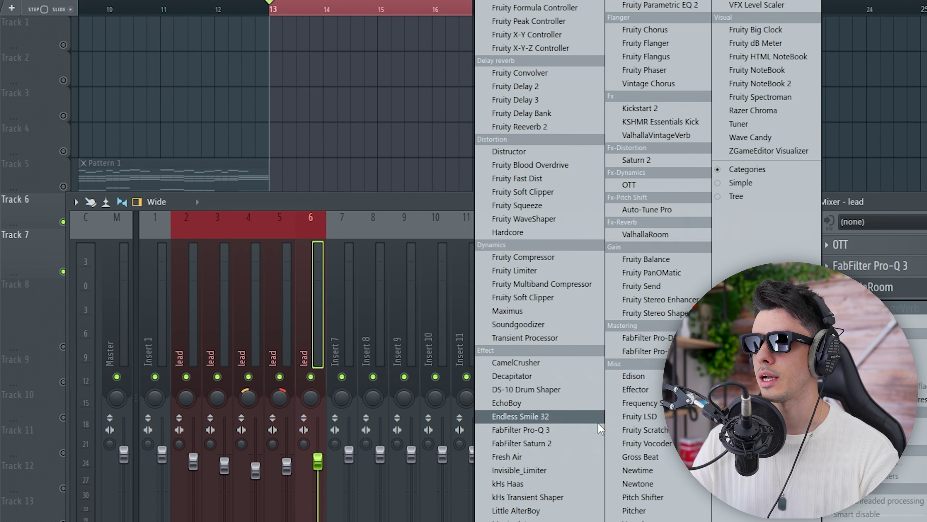
- Add Fruity Balance to the lead bus and create automation clips for the ValhallaVintageVerb mix and the Balance volume
left_click(669, 259)
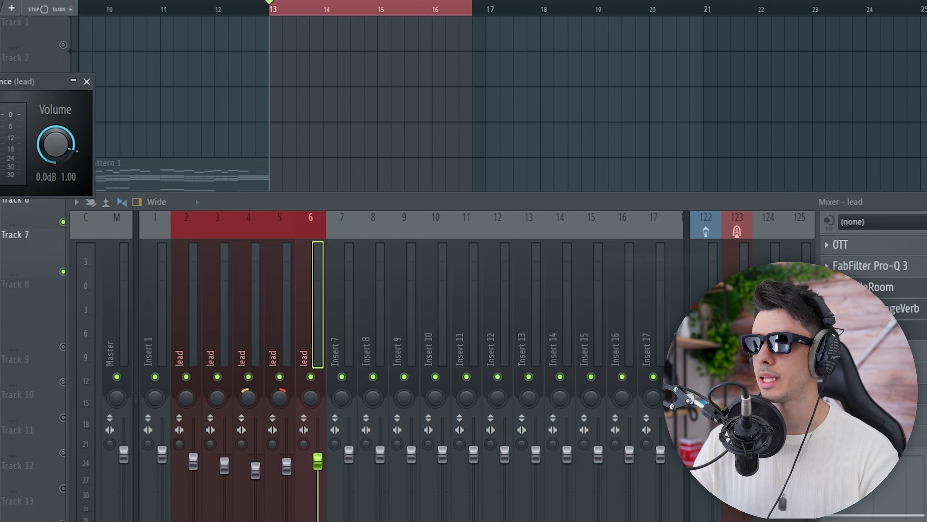
left_click(902, 308)
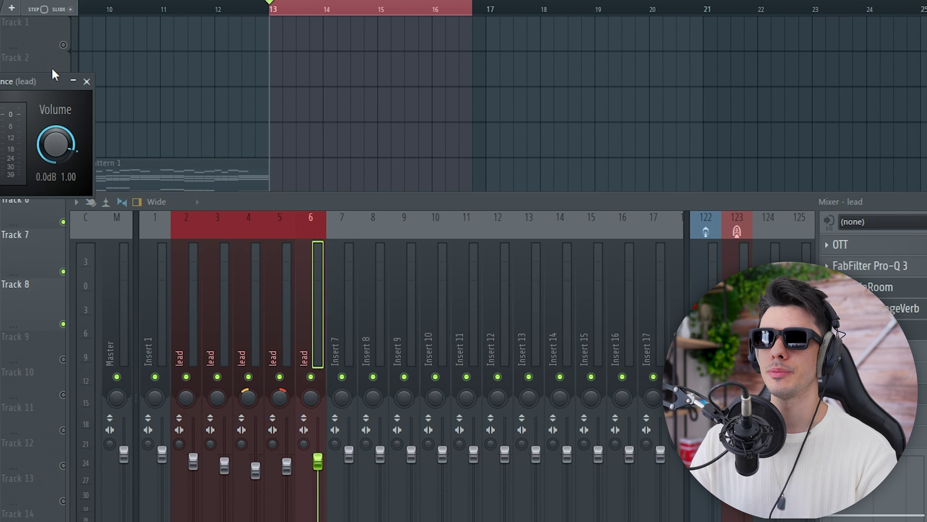
left_click_drag(31, 78, 97, 125)
right_click(120, 197)
left_click(186, 310)
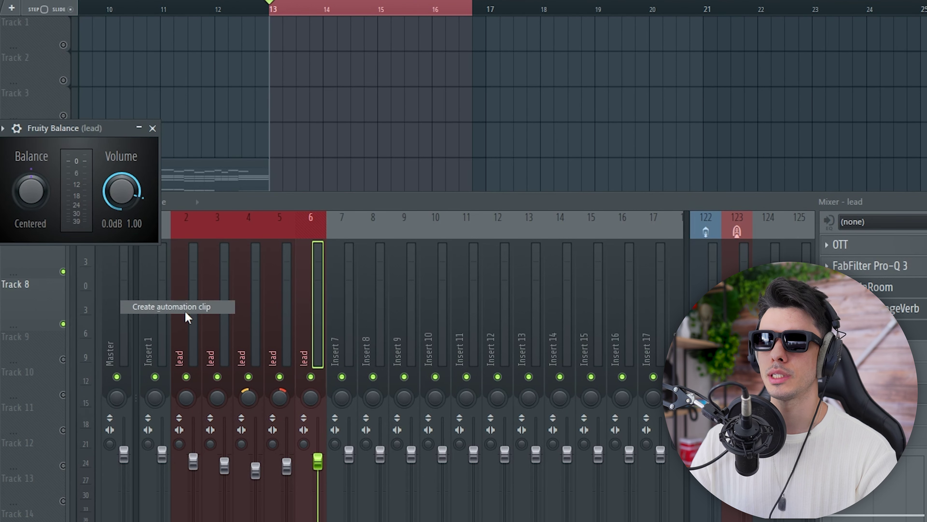
left_click(152, 128)
key("F9")
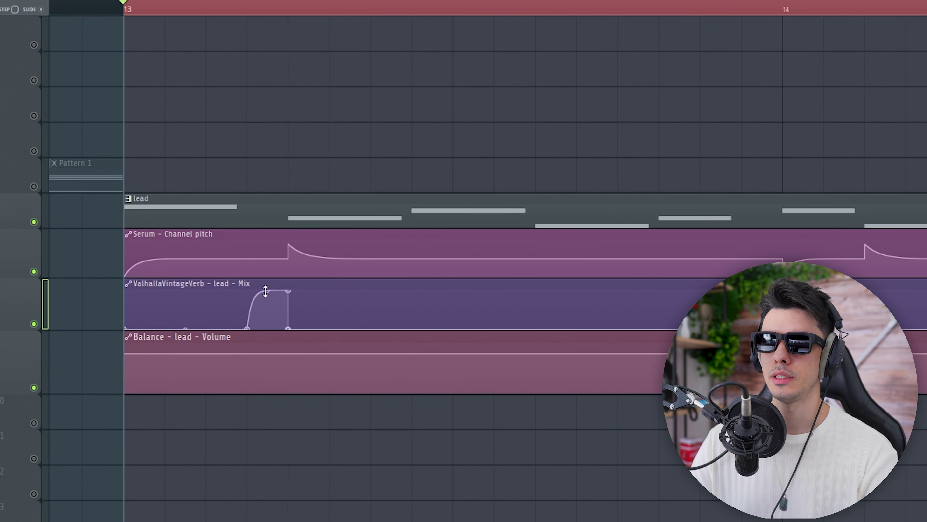
- Curve the first rise of the ValhallaVintageVerb mix automation so it starts slowly, and move its starting point earlier
left_click_drag(266, 291, 269, 311)
key("space")
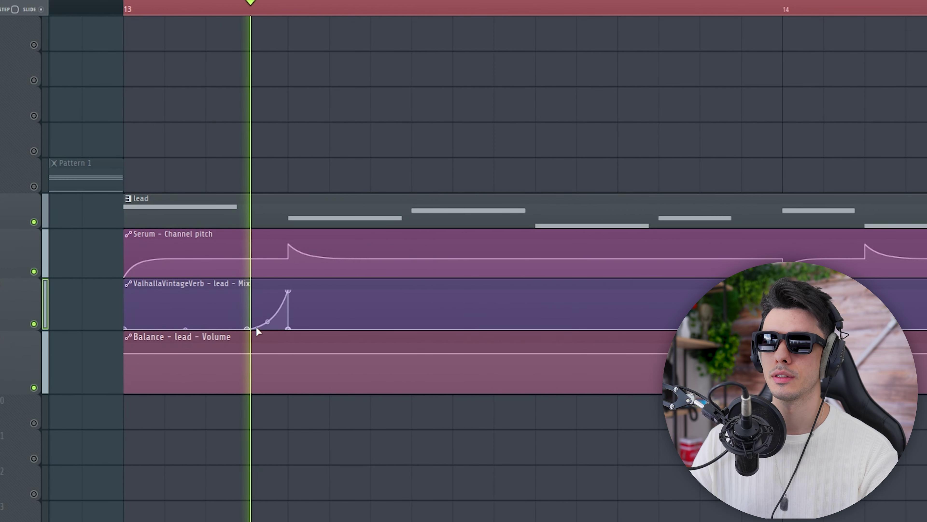
left_click_drag(247, 327, 224, 337)
- Shape short curved swells in the Balance volume automation that match the three short reverb mix rises and drop back afterward
left_click_drag(418, 340, 417, 358)
right_click(414, 346)
key("space")
right_click(415, 352)
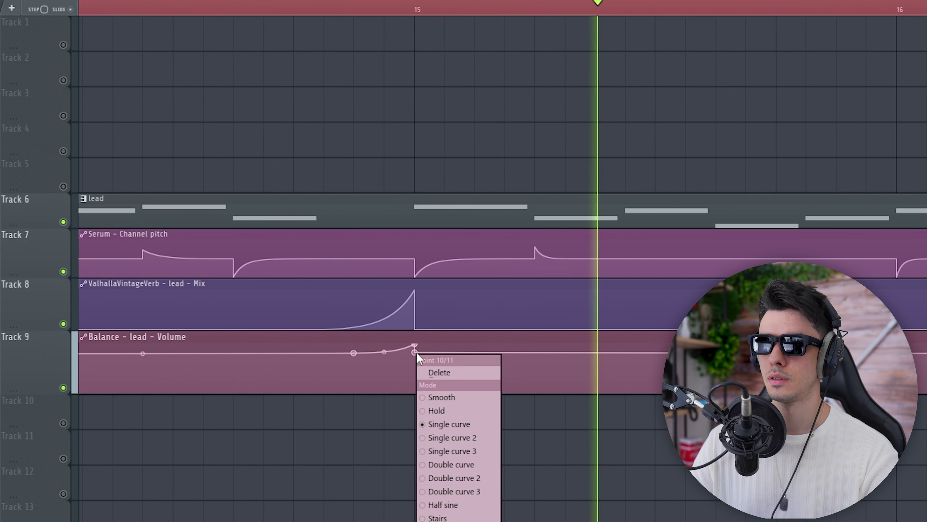
left_click(377, 365)
scroll(622, 313, "down", 6)
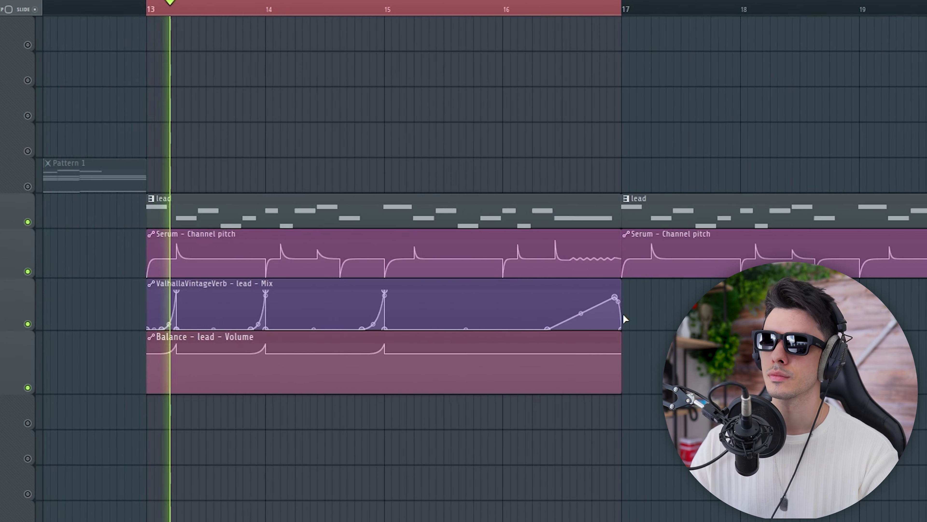
scroll(429, 221, "up", 5)
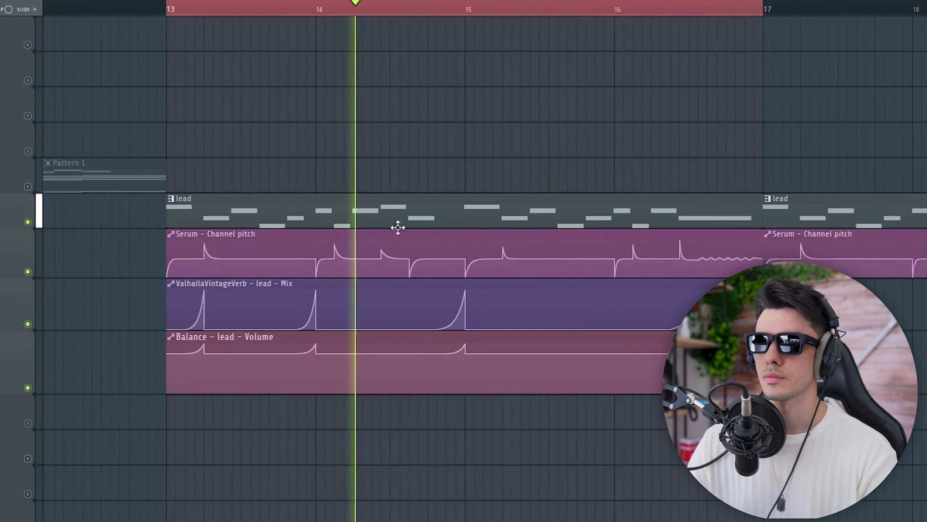
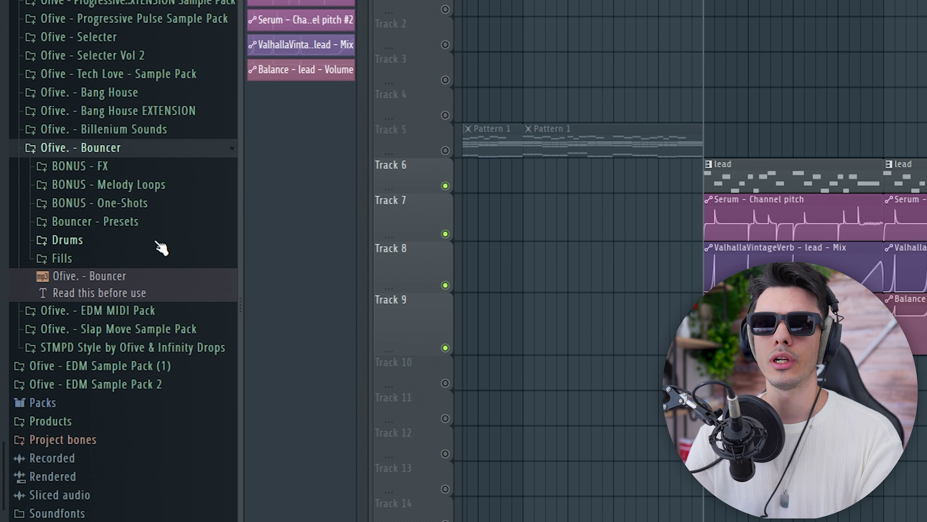
- Find Kick 22 in the Ofive. - Bouncer drum kicks and place it on every beat from bar 13 through bar 16
left_click(113, 245)
scroll(108, 247, "up", 2)
scroll(113, 278, "down", 5)
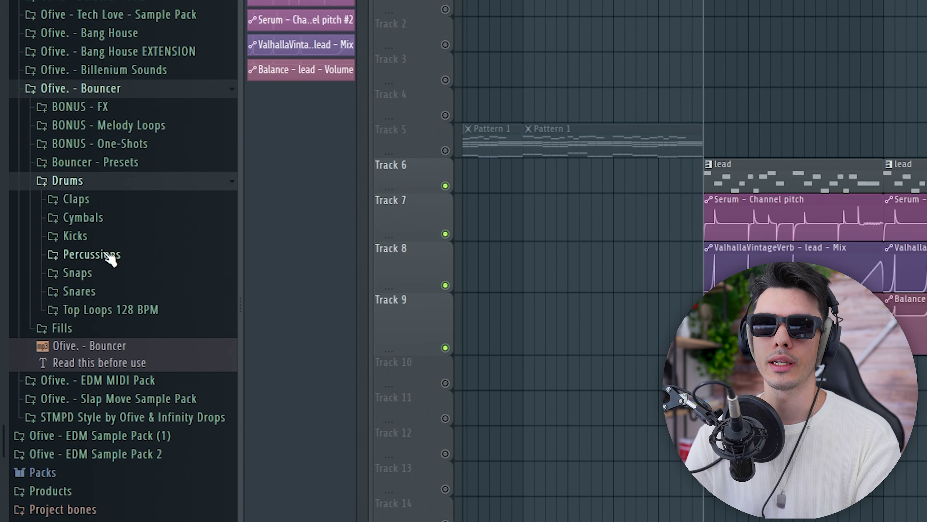
left_click(92, 241)
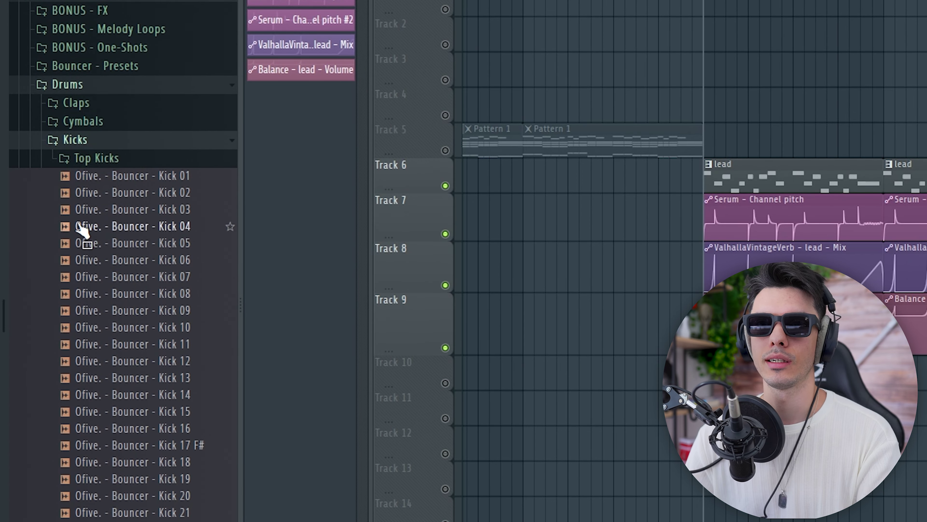
scroll(165, 251, "down", 5)
scroll(166, 245, "up", 5)
scroll(176, 258, "down", 10)
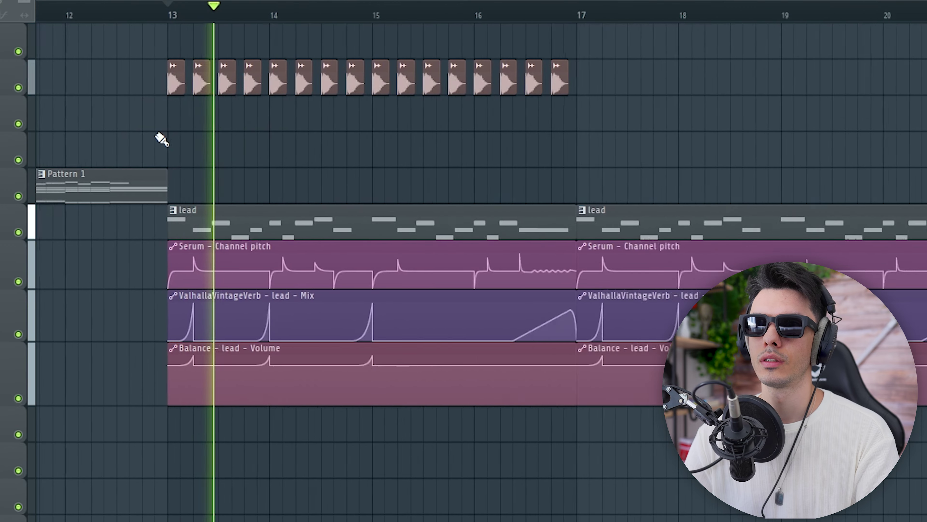
- Adjust the Kick 22 clip's fade curve and layer a shortened Kick 18 clip on the track below every kick
scroll(160, 139, "up", 5)
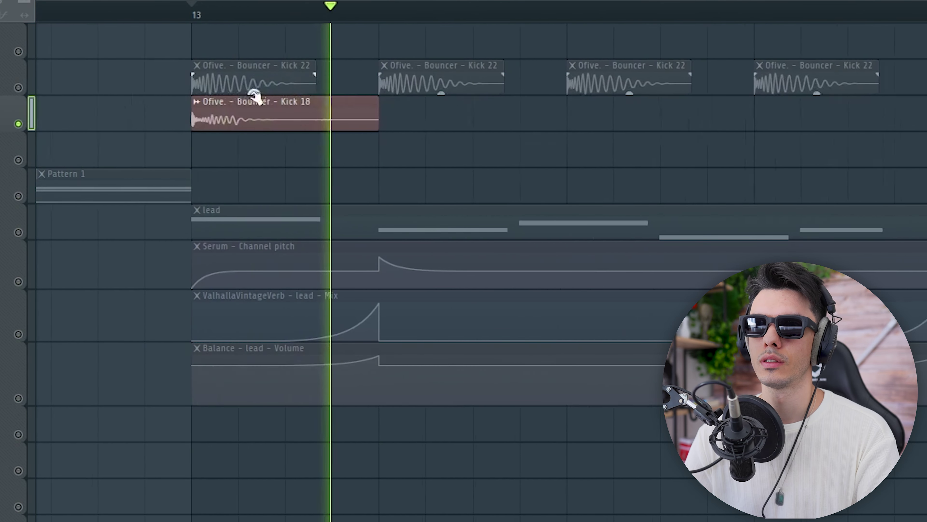
left_click_drag(252, 95, 250, 94)
key("space")
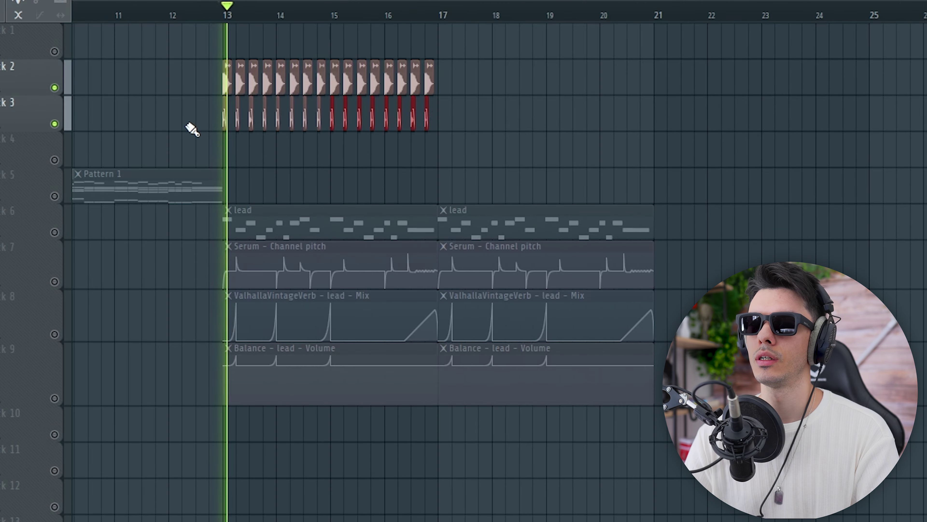
- Repeat both kick layers from bar 17 and remove the last kick of each four-bar phrase
scroll(190, 128, "up", 3)
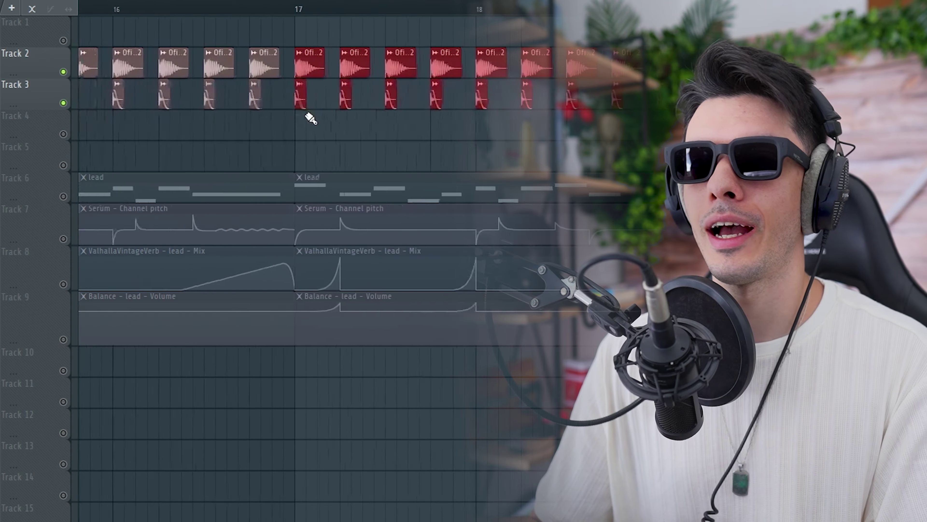
scroll(311, 117, "down", 6)
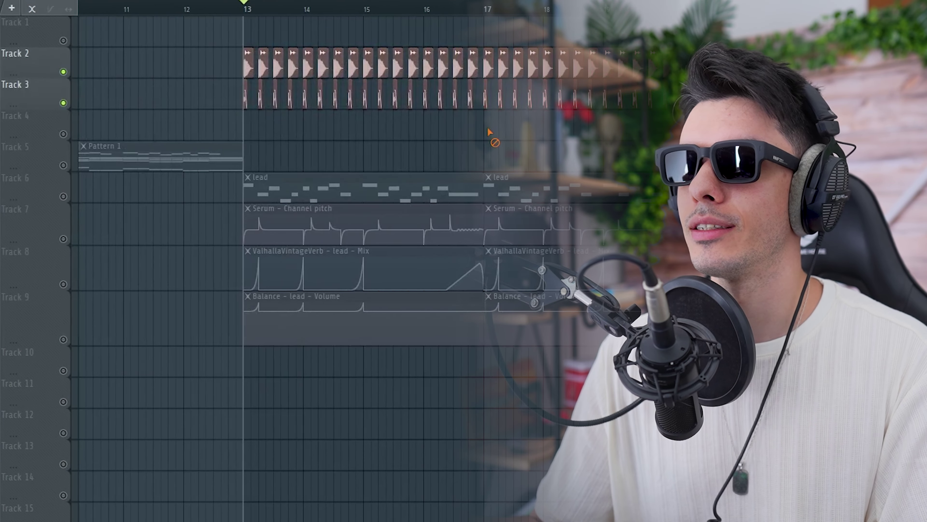
scroll(489, 132, "up", 5)
scroll(463, 128, "down", 5)
scroll(460, 132, "up", 4)
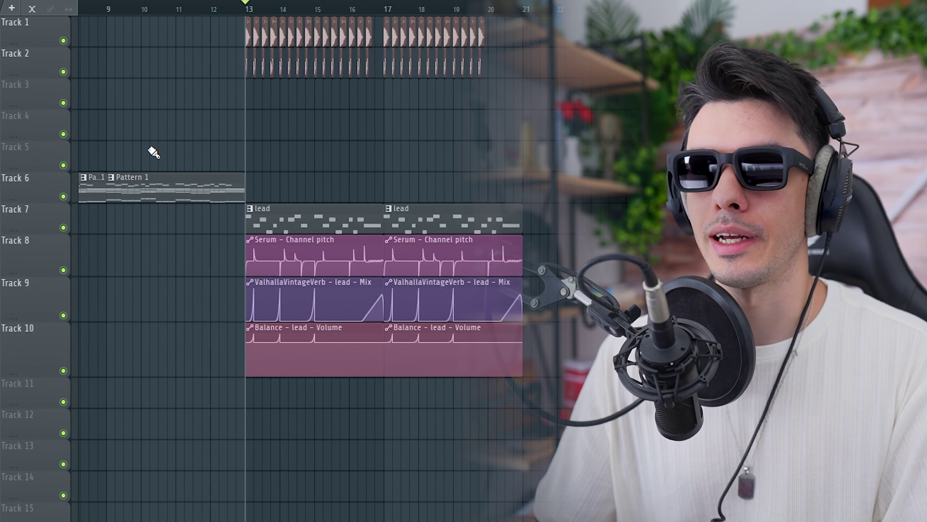
scroll(282, 99, "up", 3)
scroll(460, 125, "up", 3)
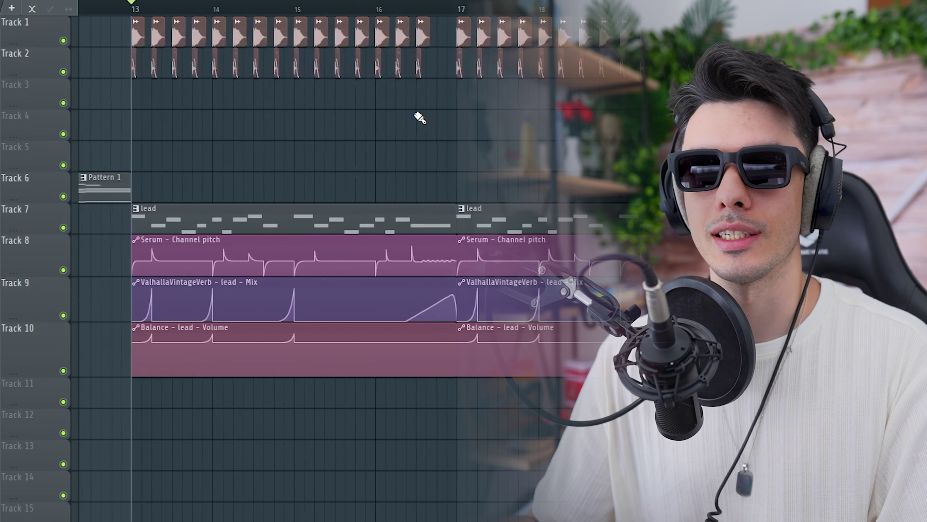
scroll(419, 117, "down", 3)
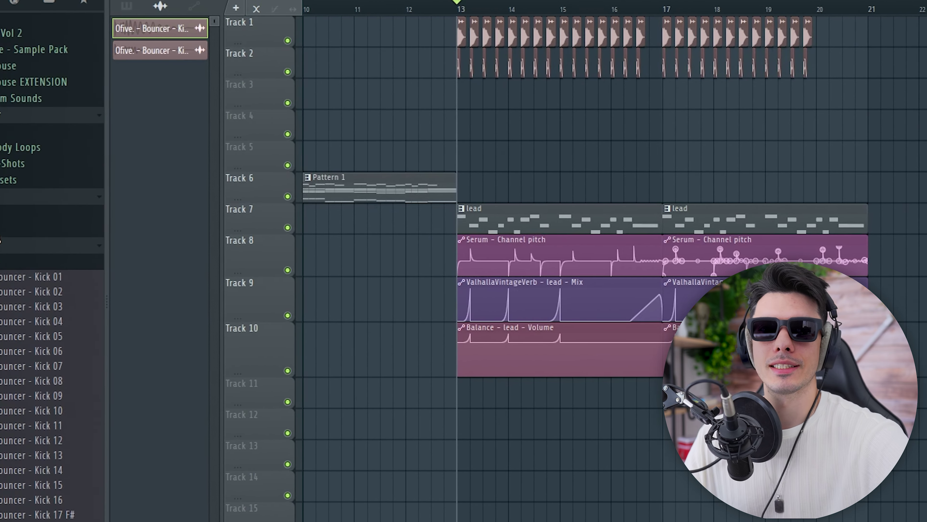
- Audition the Ofive. - Bouncer Drop Claps and place Drop Clap 03 on the track below the kicks
left_click(60, 212)
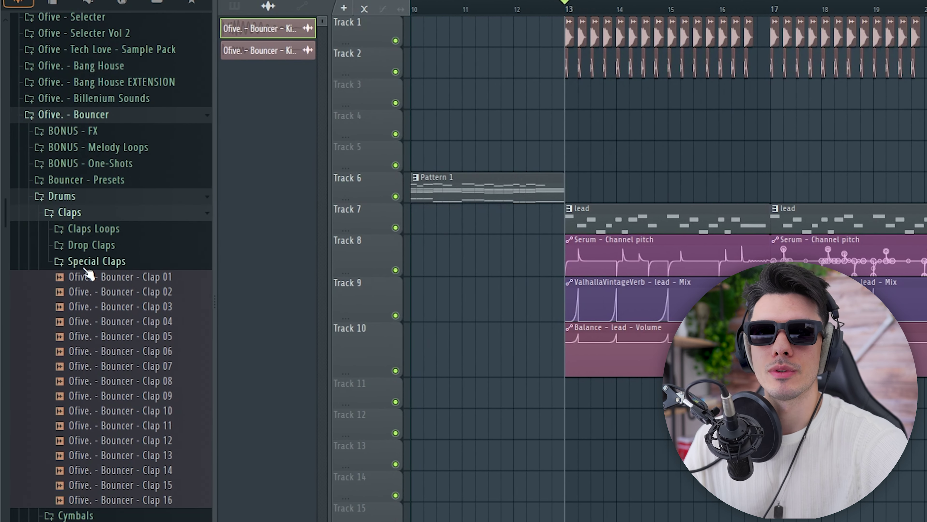
left_click(83, 246)
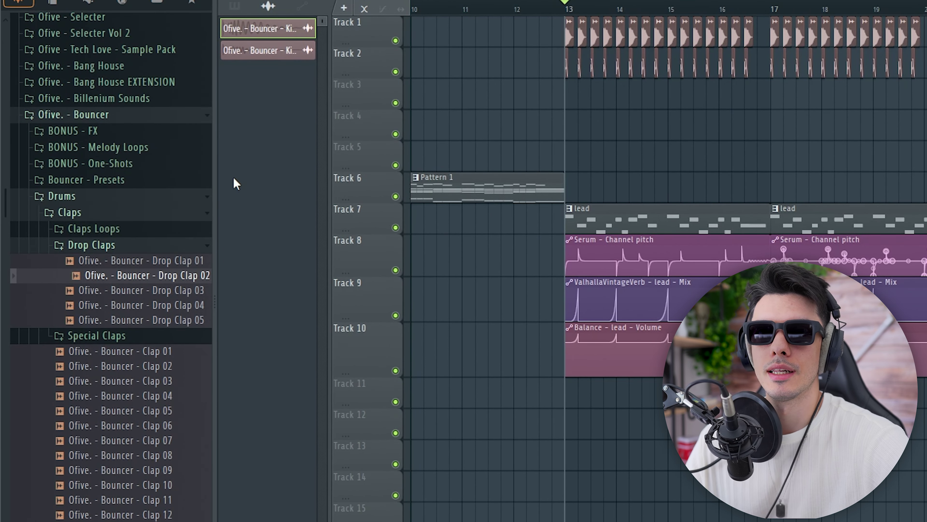
key("Down")
key("Down")
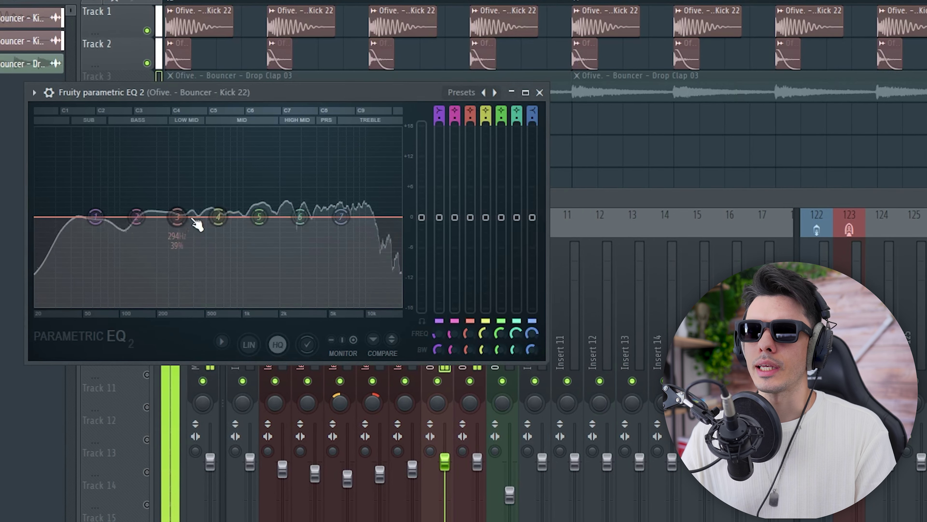
- Raise band 3 in Fruity parametric EQ 2 on the Kick 22 mixer track and shift it to a lower frequency
left_click_drag(176, 215, 157, 161)
key("space")
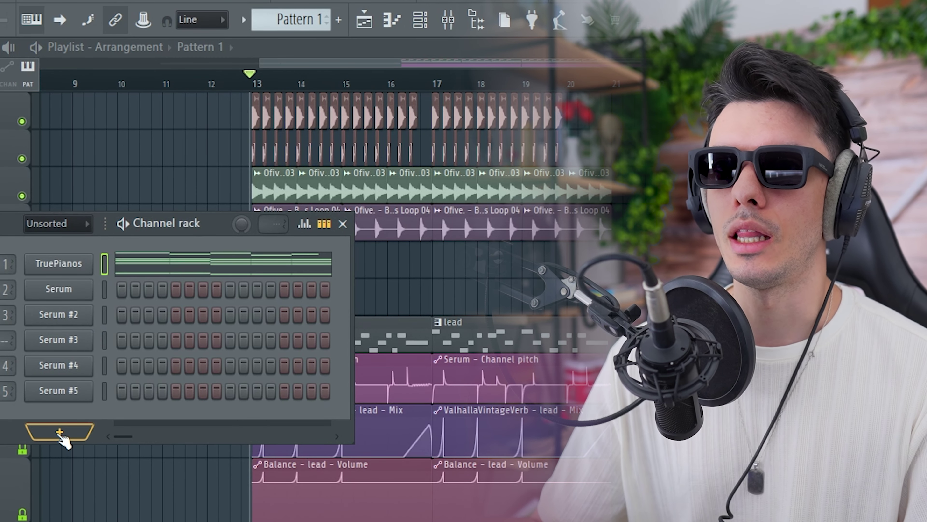
- Move Serum #3 to the end of the channel rack and create a new pattern named chords
left_click_drag(58, 342, 55, 398)
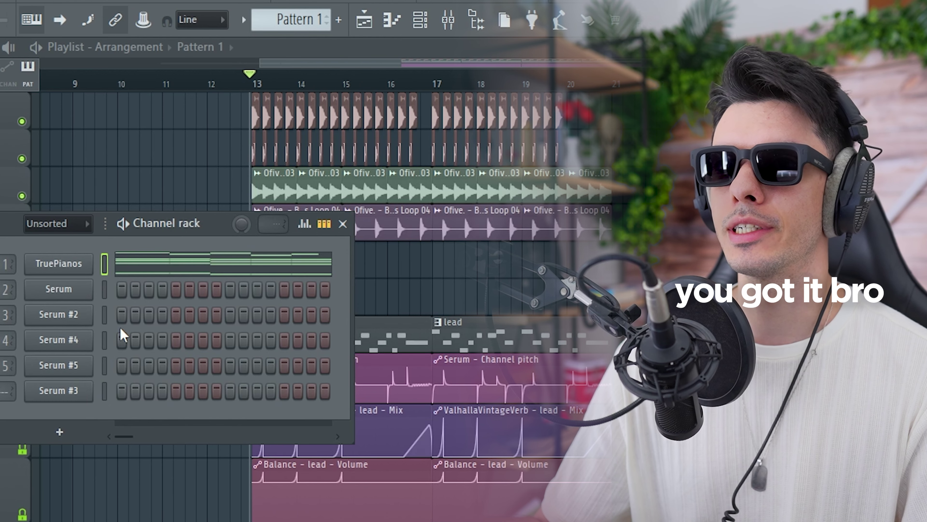
left_click(341, 17)
type("chords")
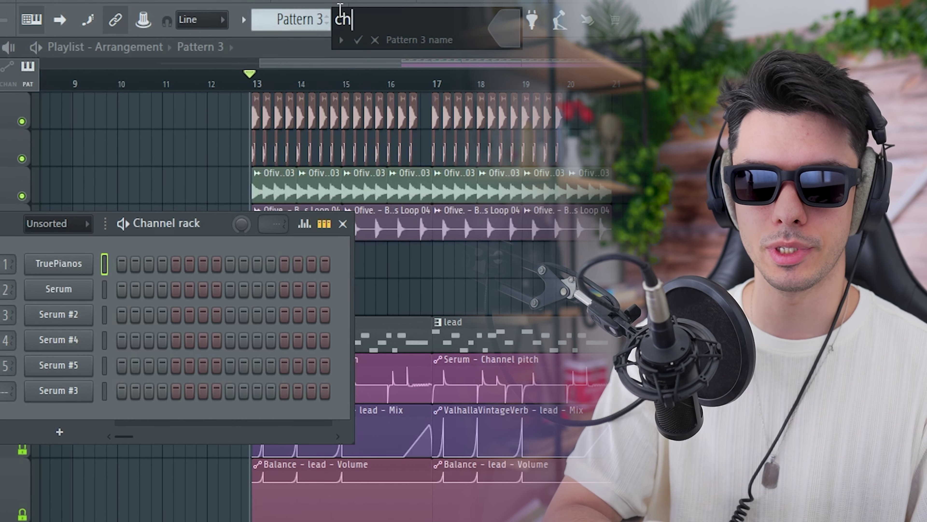
key("Return")
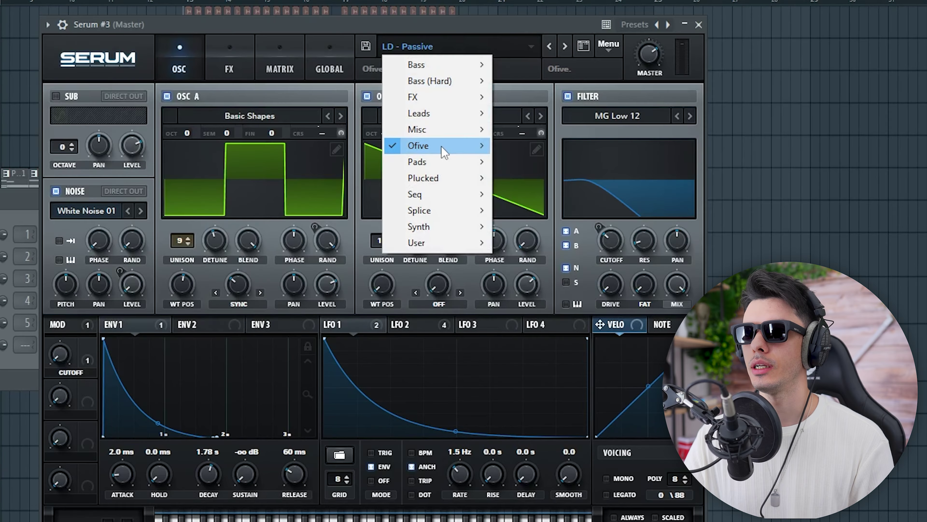
- Load the CH - Accurate preset from Bouncer - Serum Presets in Serum #3 and open its notes in the piano roll
mouse_move(438, 146)
mouse_move(629, 183)
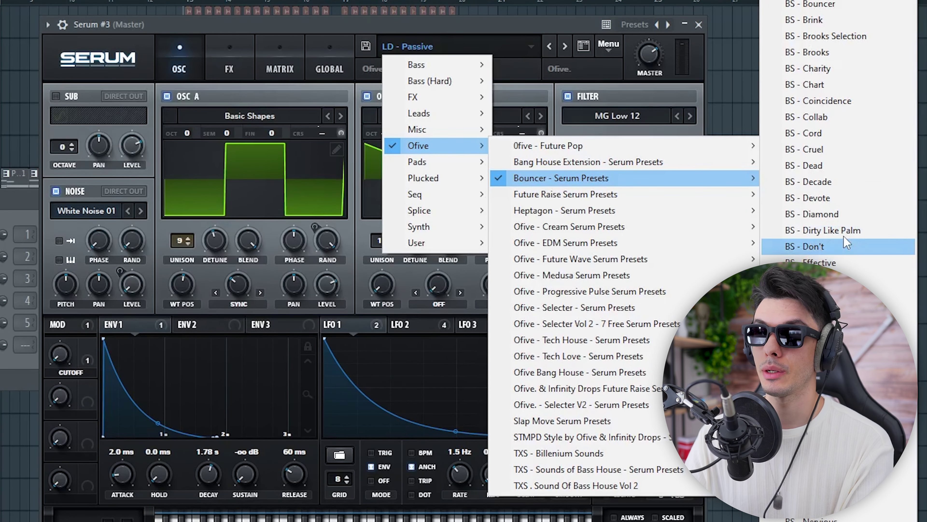
scroll(846, 243, "down", 3)
left_click(855, 134)
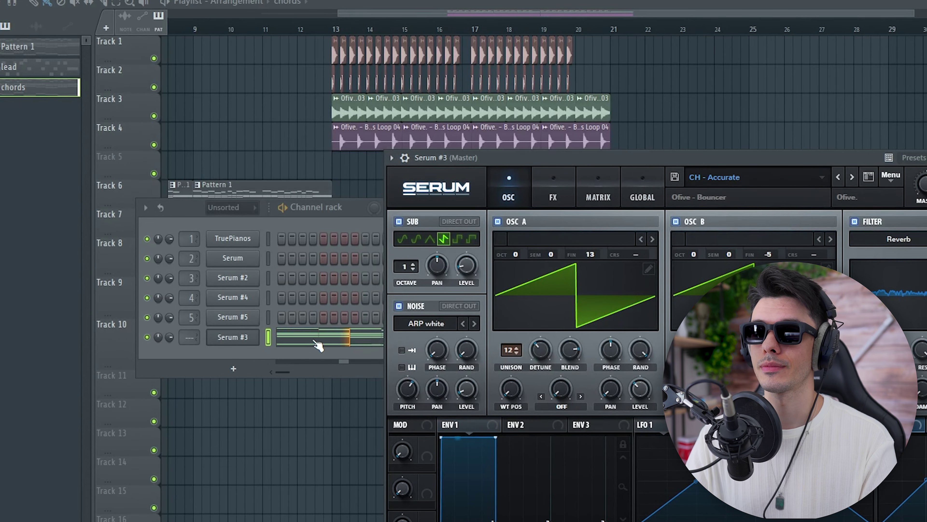
left_click(317, 345)
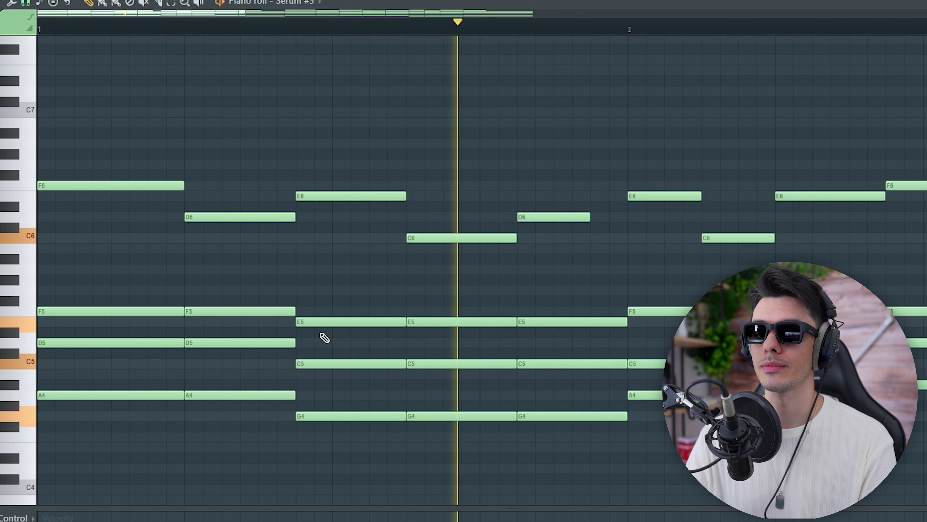
scroll(269, 248, "down", 5)
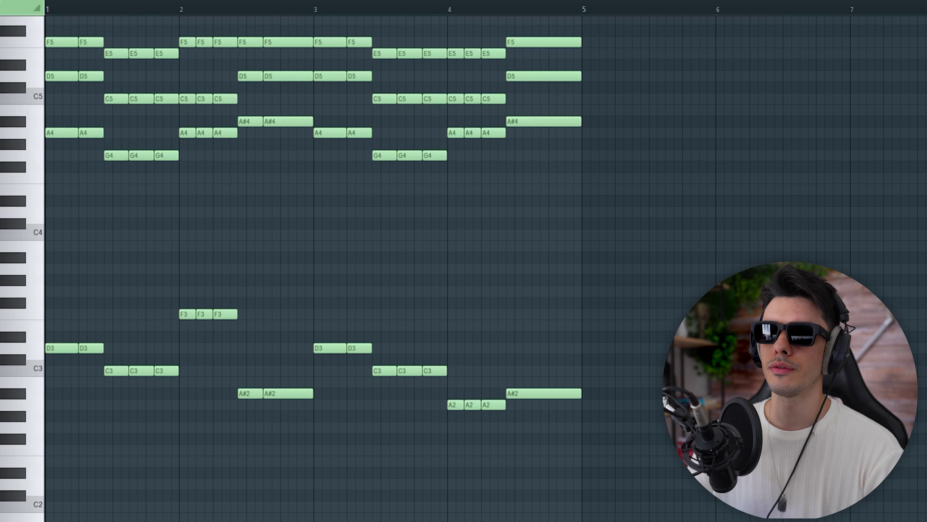
- Reuse the chords' low root notes in a new Serum bass channel and raise the second bar 4 note to A5
left_click_drag(79, 421, 594, 297)
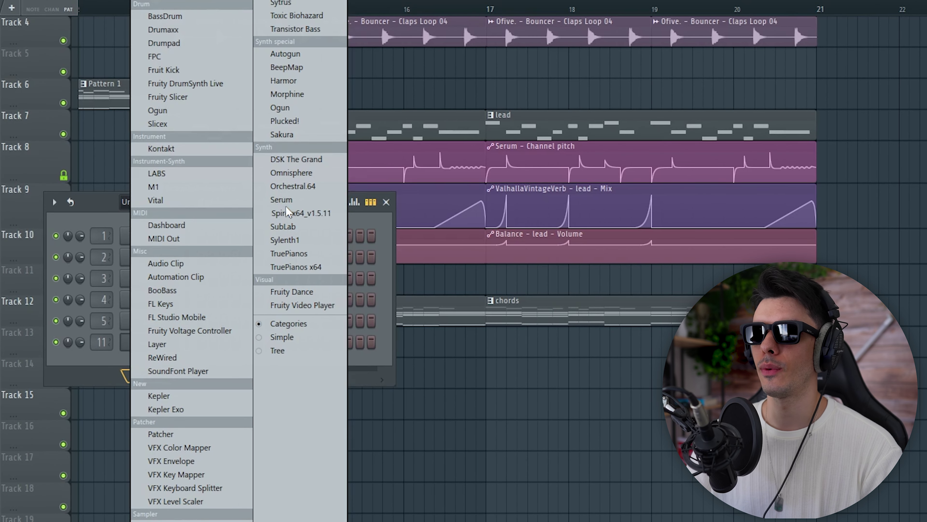
left_click(285, 204)
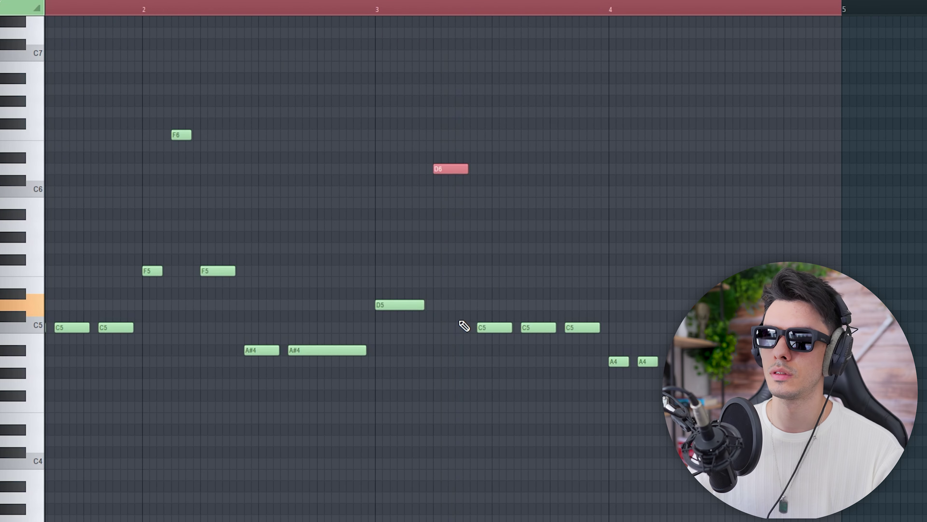
scroll(606, 306, "down", 1)
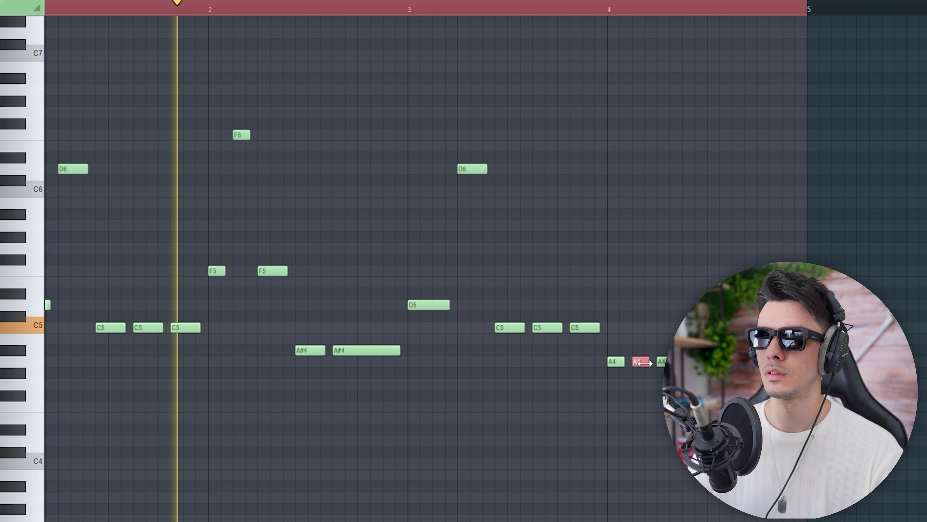
key("ctrl+Up")
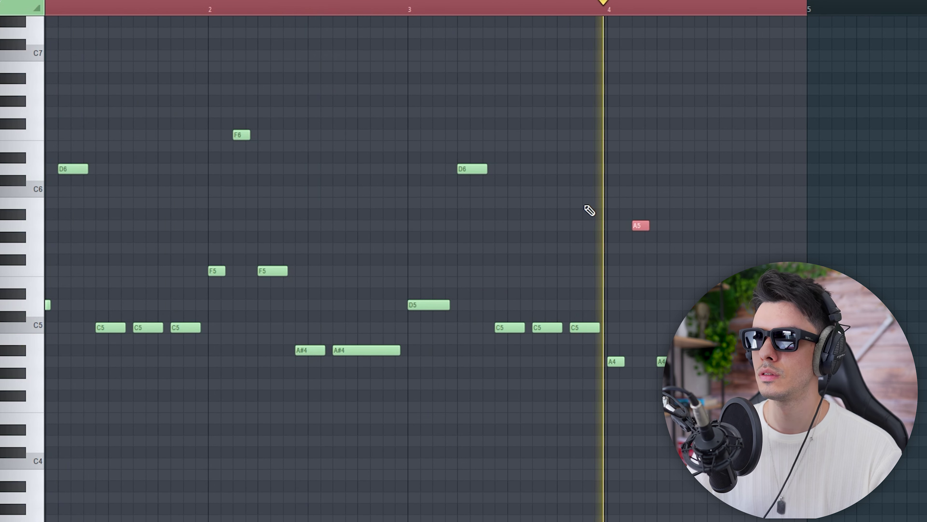
- Add Kickstart 2 and OTT to the first two effect slots of the bass bus mixer track
key("F6")
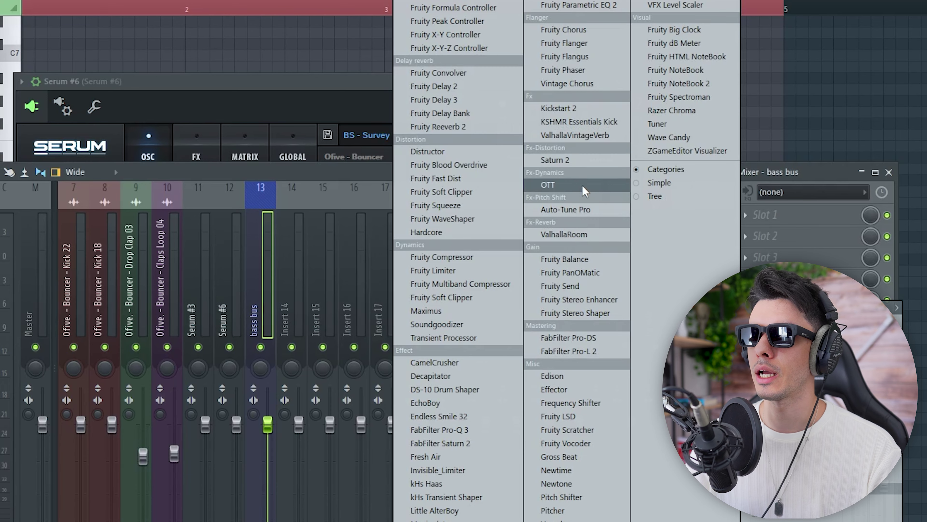
left_click(580, 109)
left_click(765, 214)
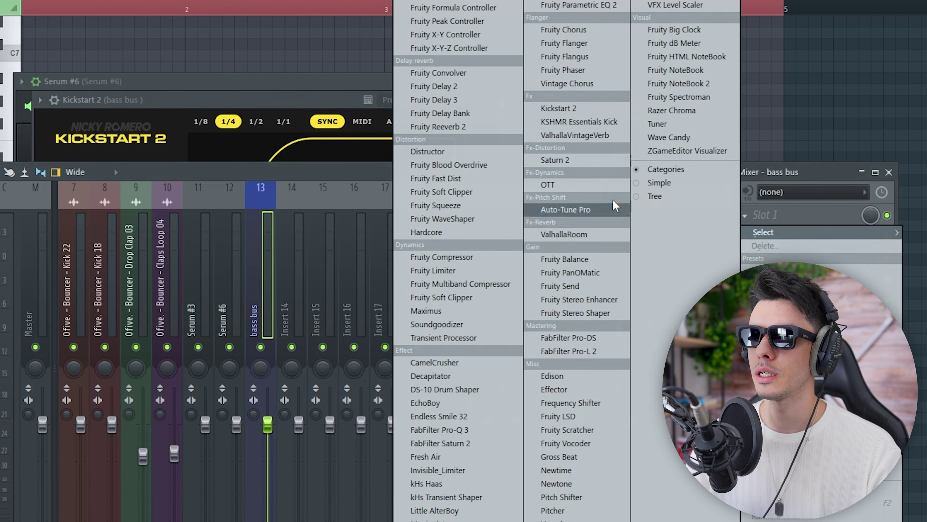
left_click(579, 183)
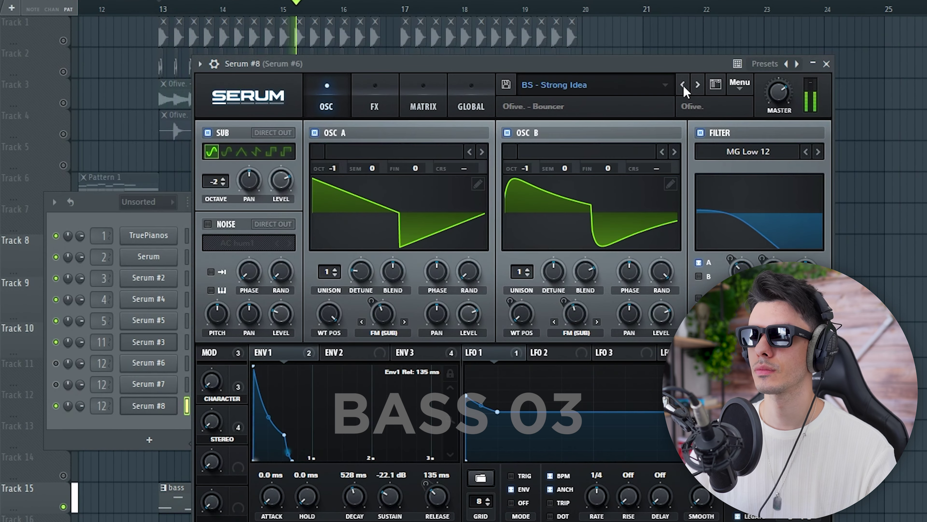
- Switch the third bass layer, Serum #8, to the preset before BS - Strong Idea
left_click(683, 85)
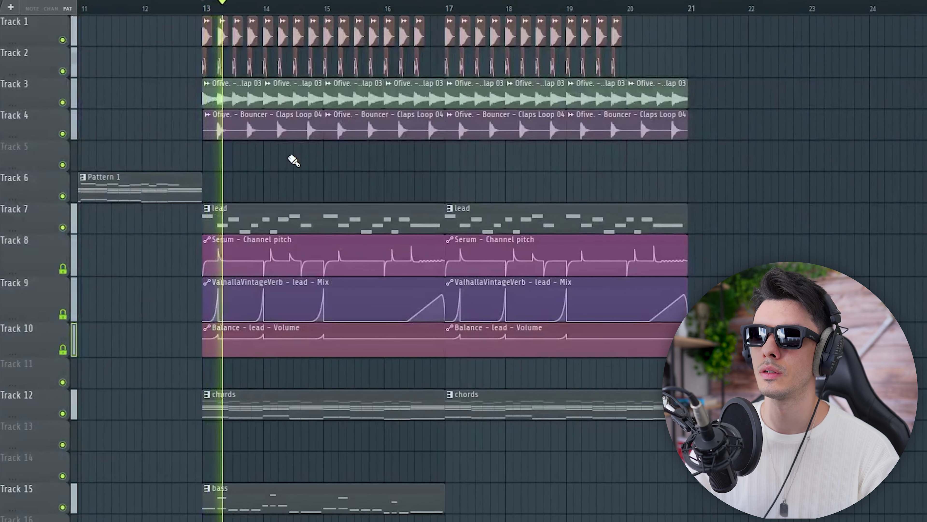
- Duplicate the bass pattern clip on Track 15 so it also covers bars 17 to 21
scroll(290, 155, "down", 2)
left_click(280, 503)
key("ctrl+b")
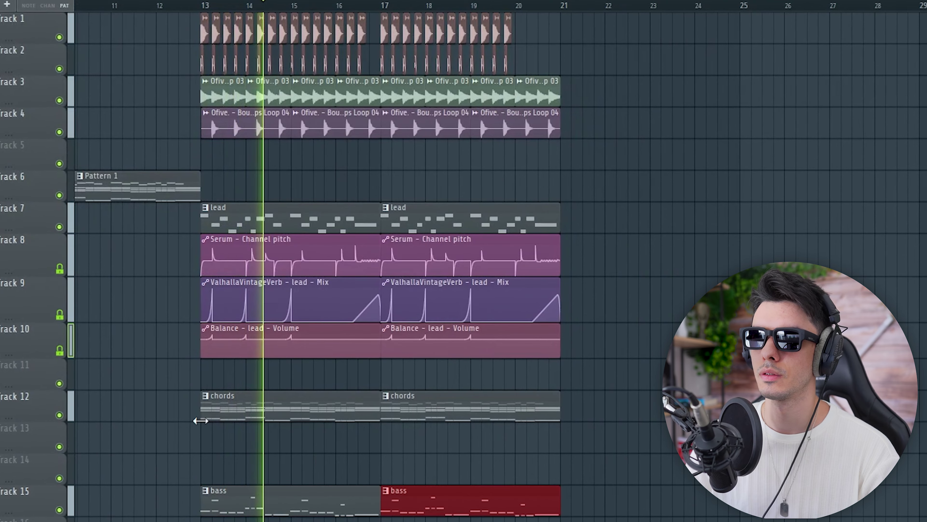
scroll(114, 460, "up", 2)
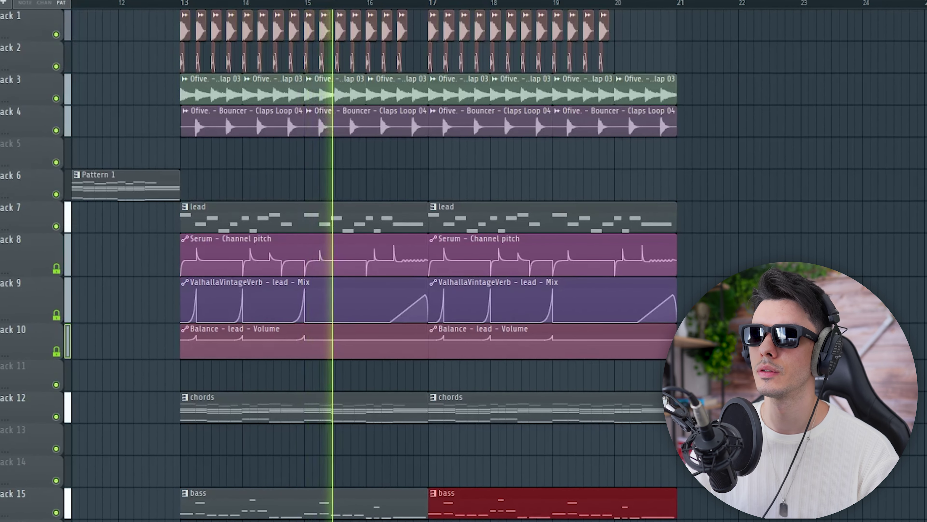
- Shorten the notes of the chords pattern and add extra F5 and E5 notes to enrich the voicing
key("F6")
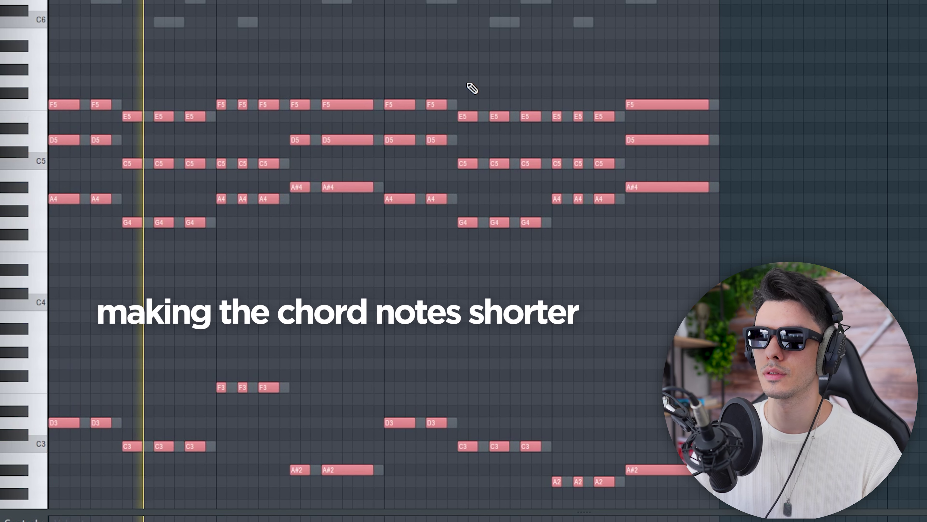
left_click(470, 87)
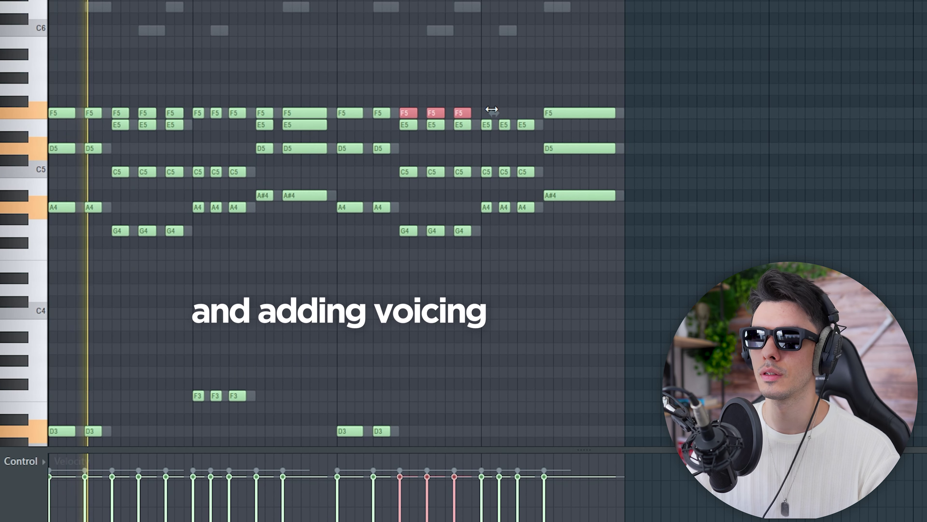
scroll(383, 62, "down", 1)
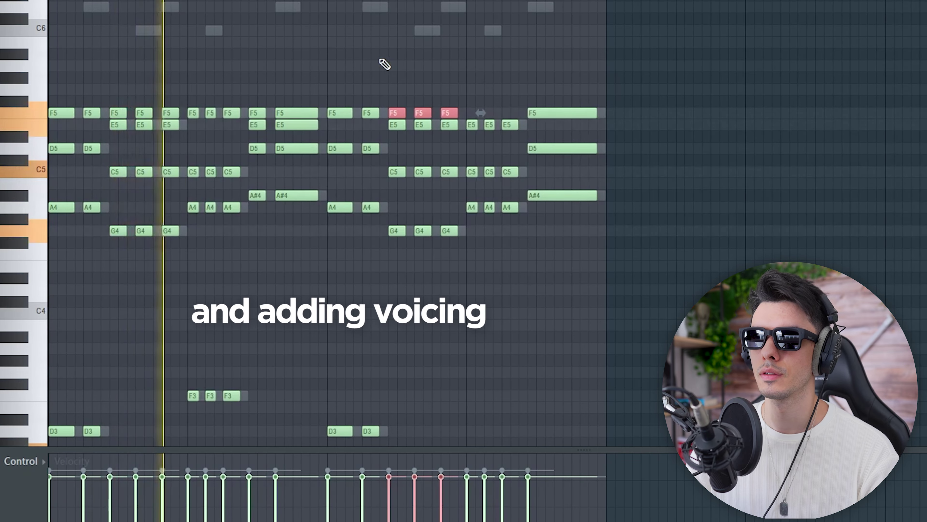
scroll(383, 63, "down", 1)
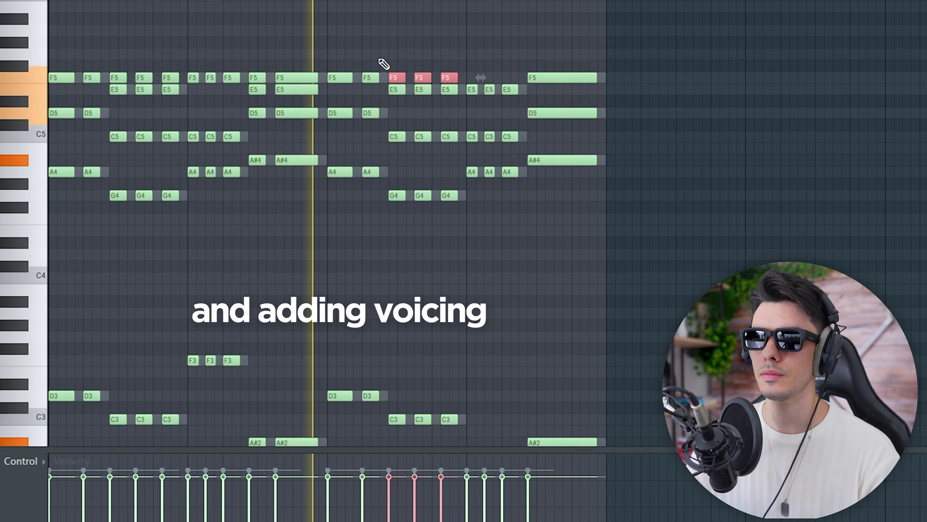
scroll(308, 102, "down", 2)
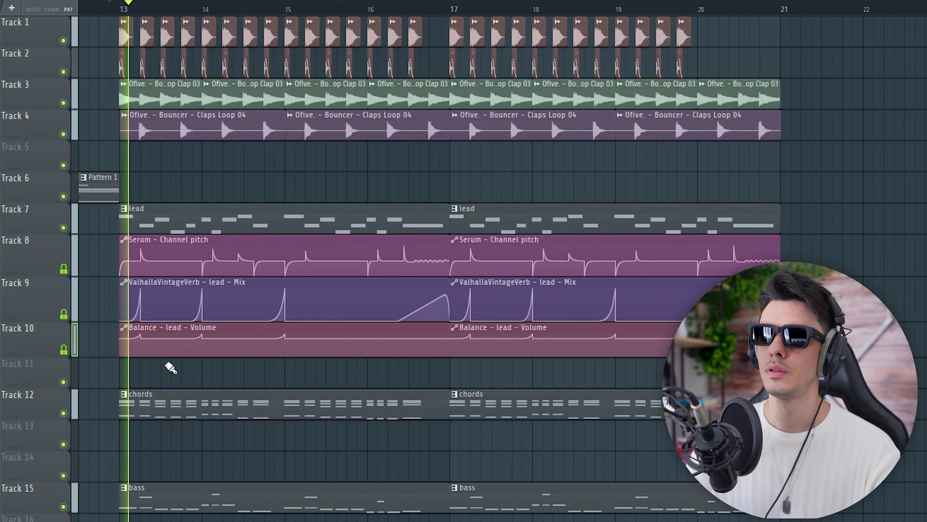
scroll(170, 368, "up", 3)
scroll(466, 314, "up", 3)
scroll(317, 261, "down", 2)
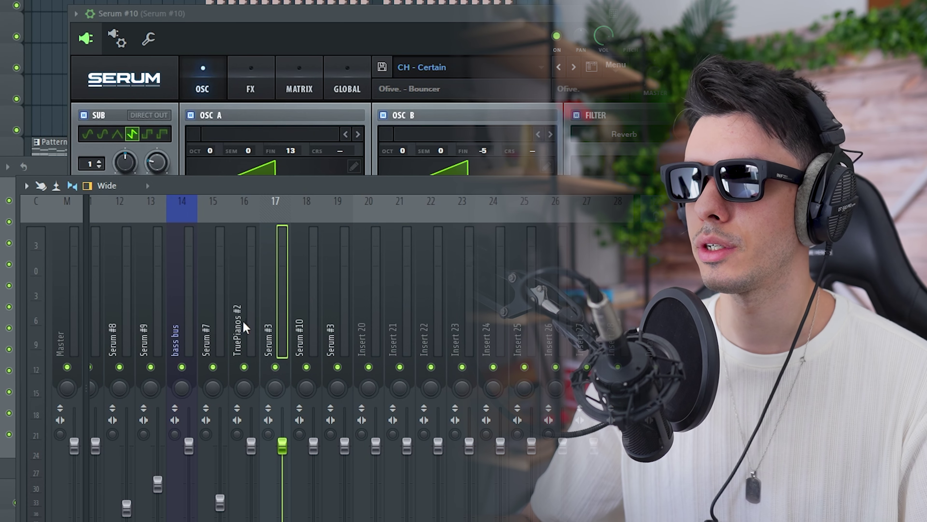
- Route the TruePianos #2, Serum #3 and Serum #10 mixer tracks to mixer track 19 only
right_click(351, 323)
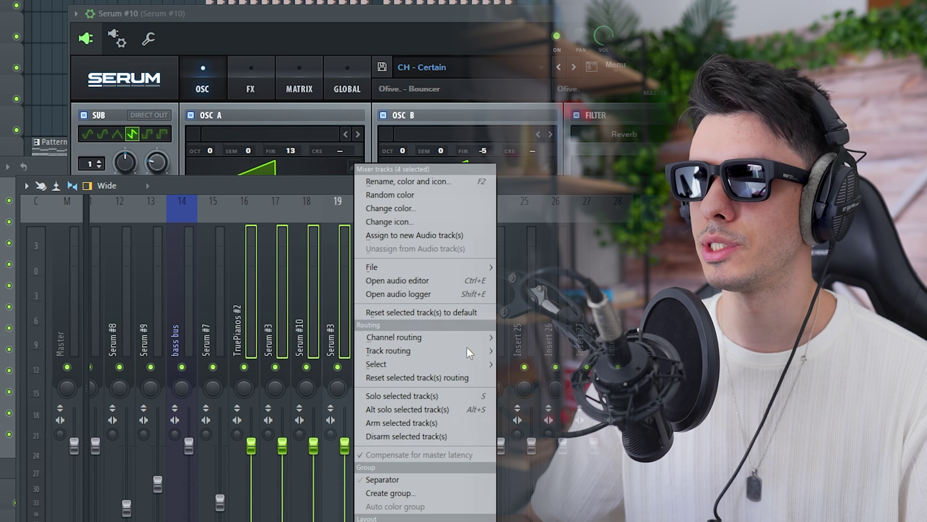
mouse_move(467, 347)
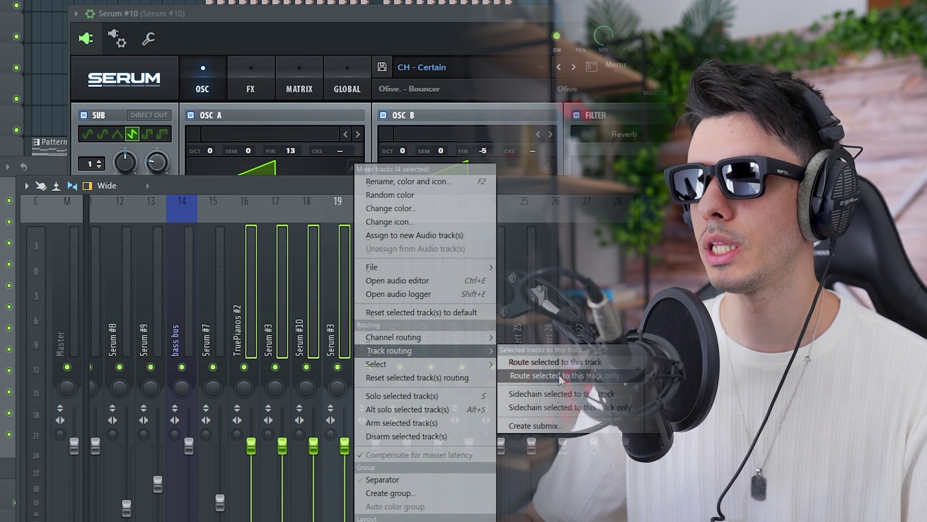
left_click(560, 377)
left_click_drag(331, 186, 312, 80)
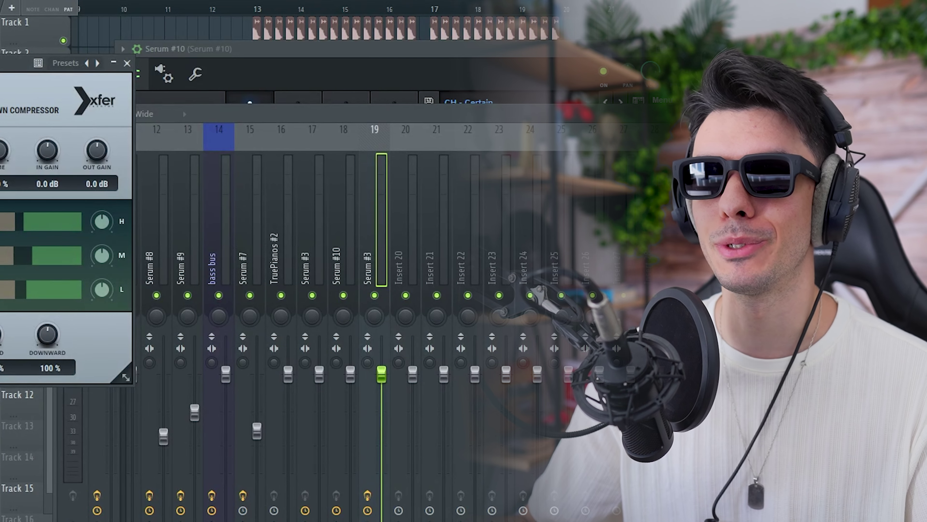
- Reposition the OTT and FabFilter Pro-Q 3 windows belonging to mixer track 19
left_click_drag(10, 86, 272, 106)
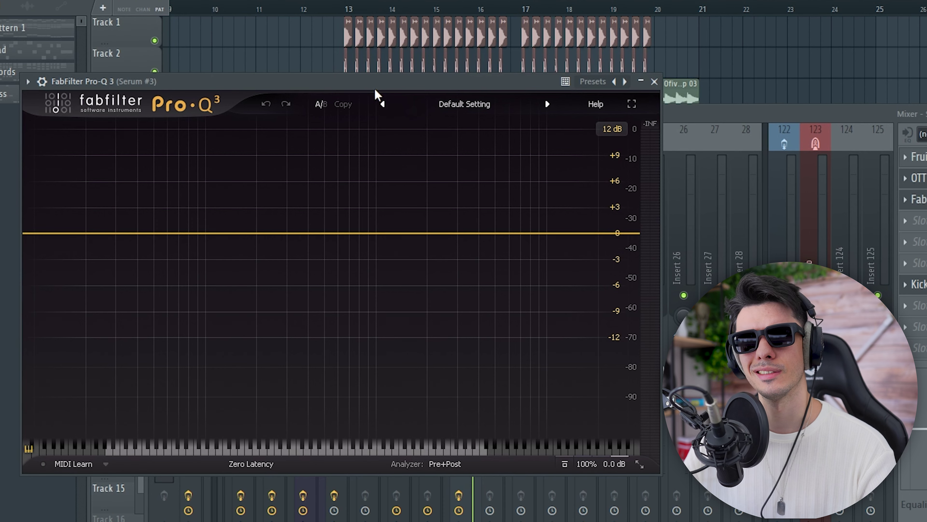
left_click_drag(277, 81, 488, 99)
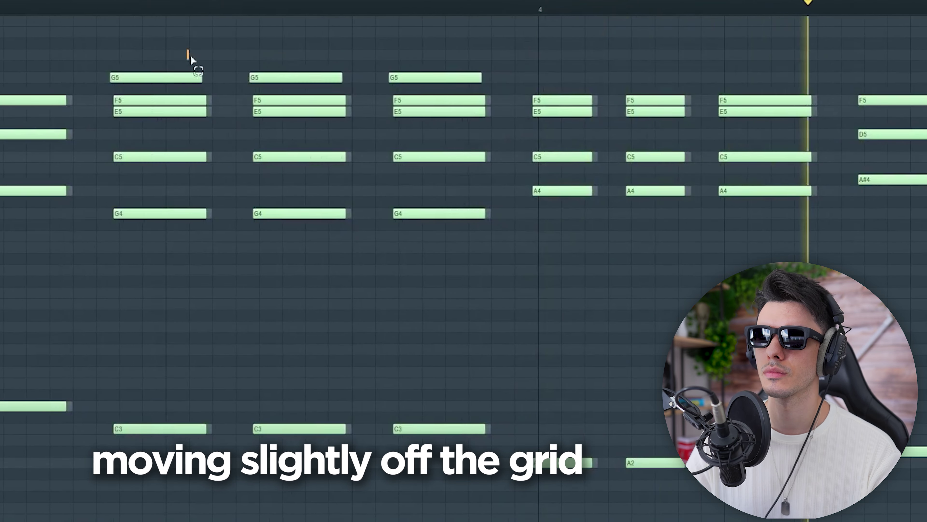
- Align the three added G5 notes near the end of bar 3 with the slightly off-grid chord notes
left_click_drag(188, 51, 416, 77)
scroll(584, 216, "down", 2)
scroll(596, 230, "down", 3)
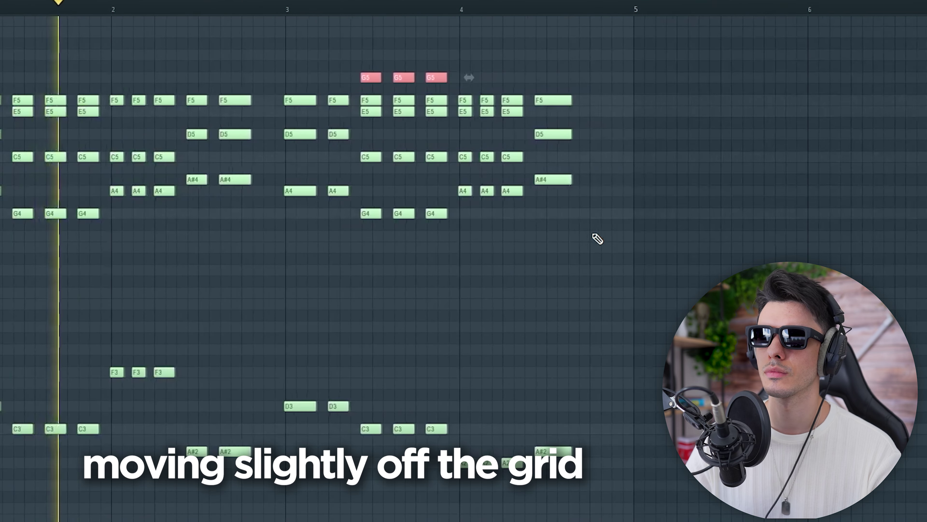
scroll(300, 203, "up", 4)
scroll(288, 253, "up", 2)
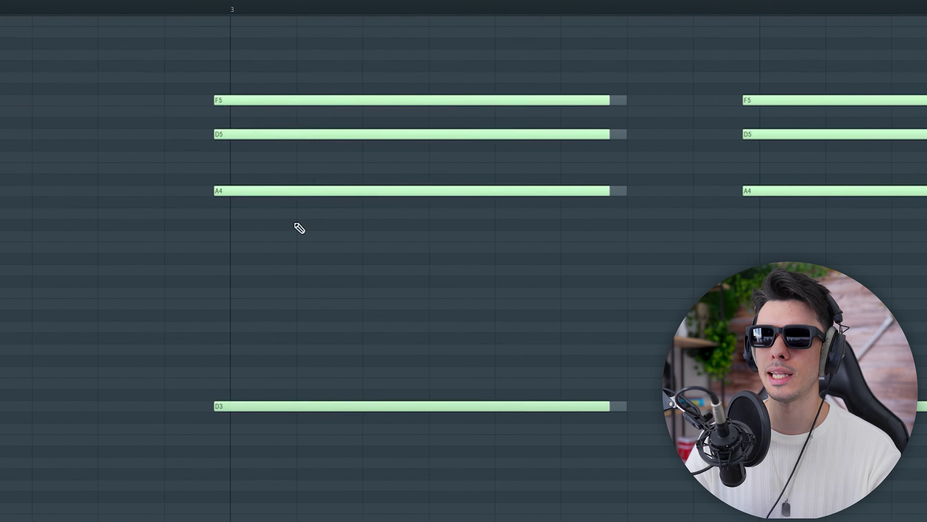
scroll(288, 124, "down", 4)
scroll(314, 86, "up", 1)
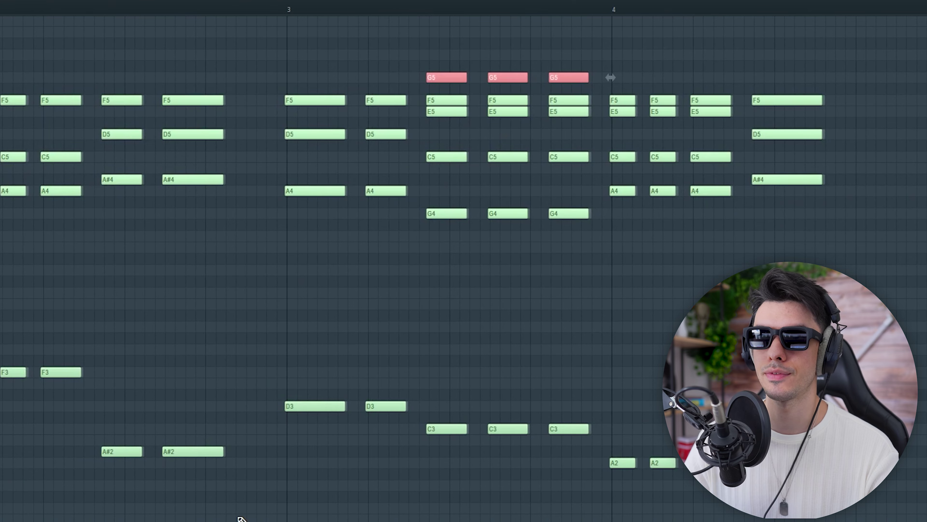
scroll(326, 238, "up", 2)
scroll(379, 279, "down", 5)
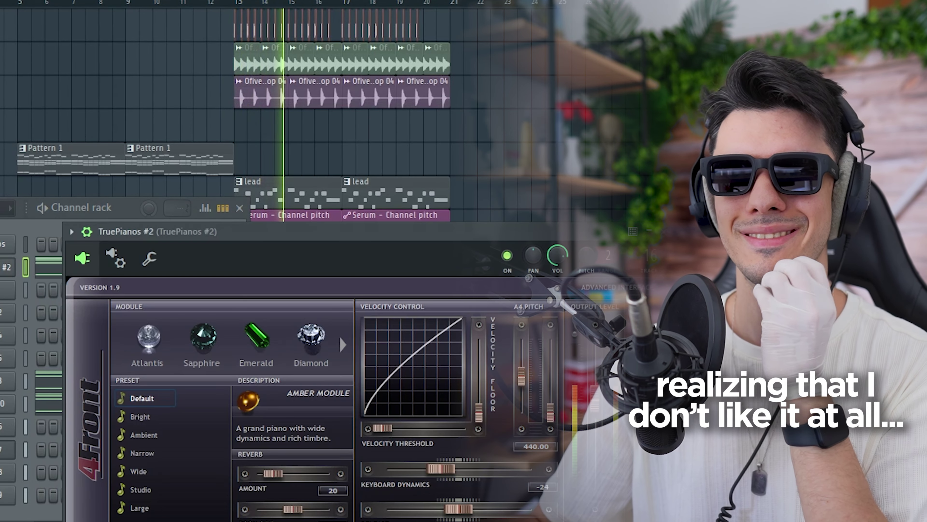
left_click(116, 259)
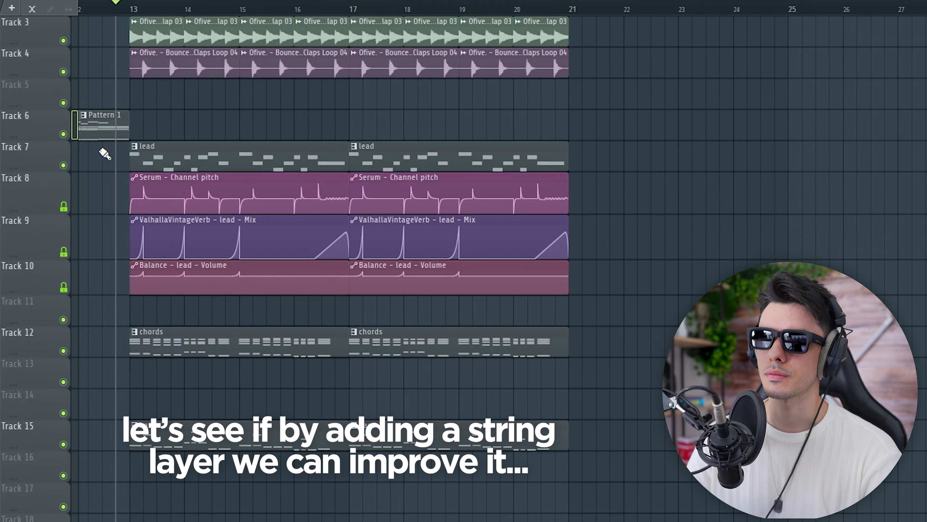
- Create a volume automation clip on Track 11 for the Fruity Balance in slot 6 of the lead mixer track
scroll(218, 285, "up", 5)
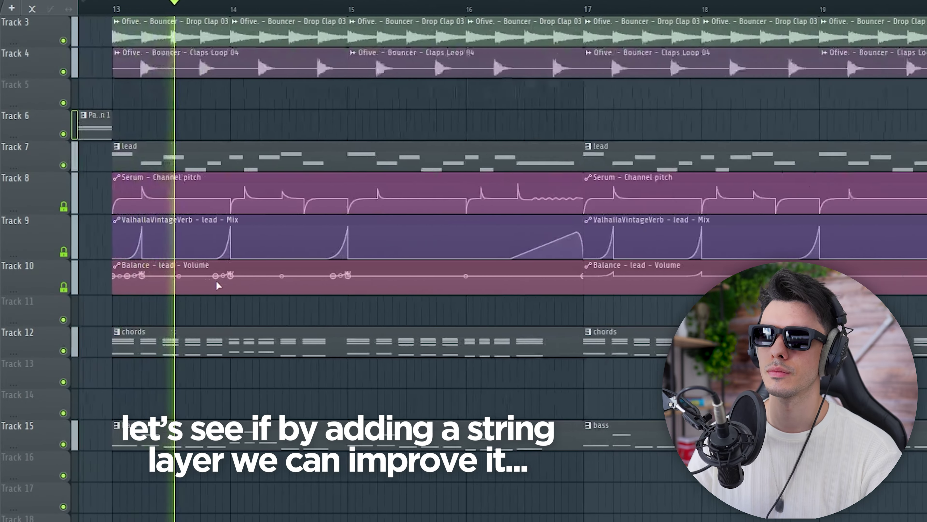
scroll(218, 286, "down", 4)
scroll(251, 267, "up", 2)
scroll(250, 267, "up", 3)
scroll(251, 267, "down", 2)
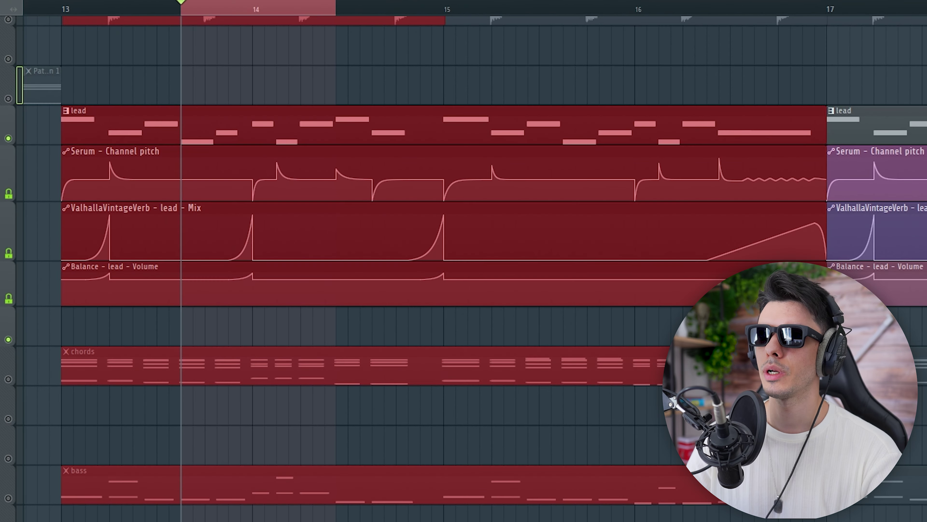
key("F9")
scroll(238, 217, "left", 3)
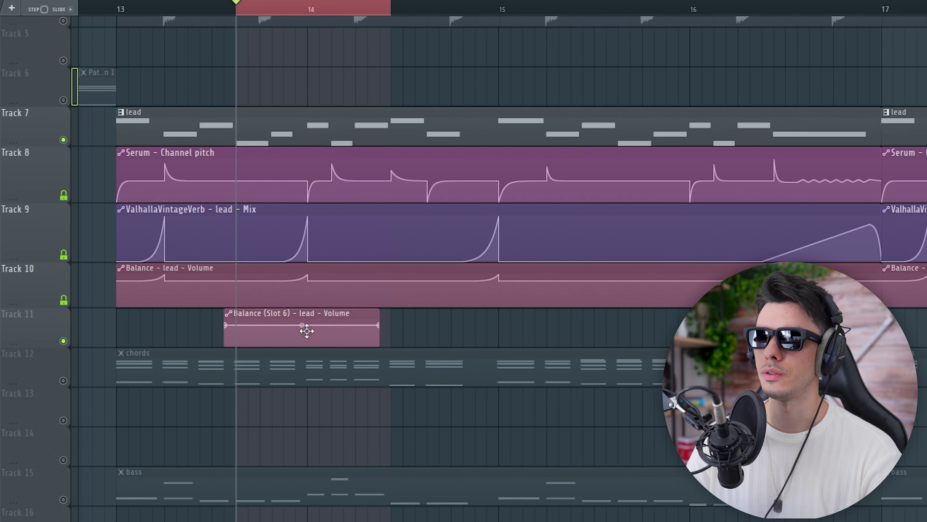
- Shape the Balance (Slot 6) - lead - Volume clip with short cuts to zero around bar 14 and play it back
scroll(251, 346, "up", 6)
scroll(296, 364, "up", 3)
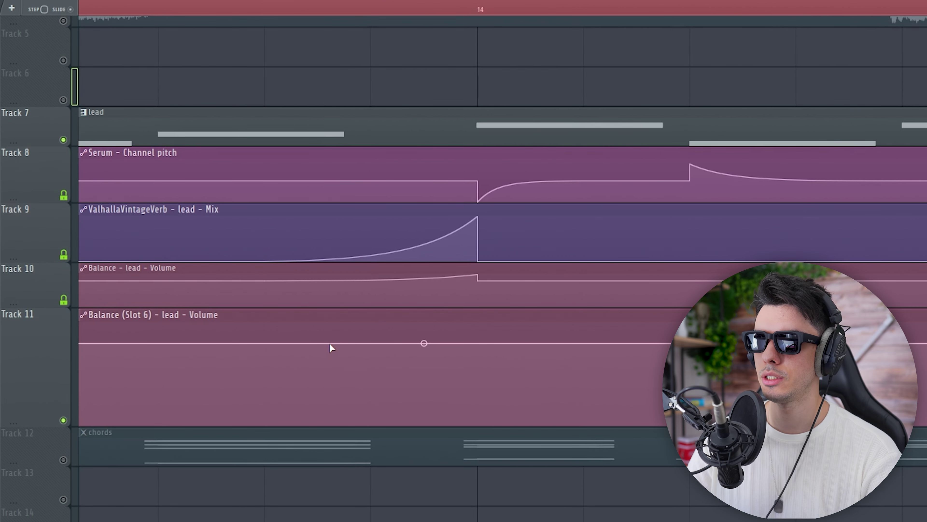
scroll(379, 347, "up", 2)
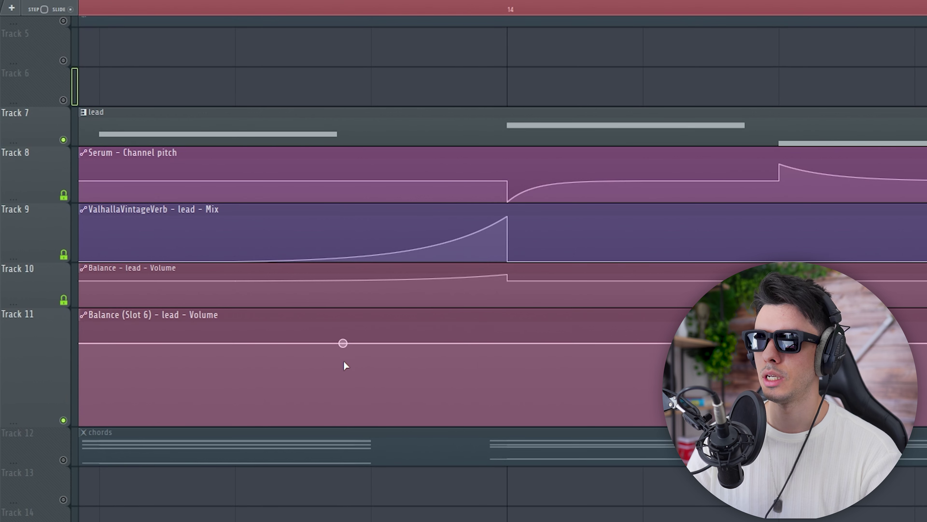
left_click_drag(347, 362, 343, 456)
left_click_drag(503, 369, 508, 463)
right_click(510, 336)
scroll(508, 366, "down", 10)
key("space")
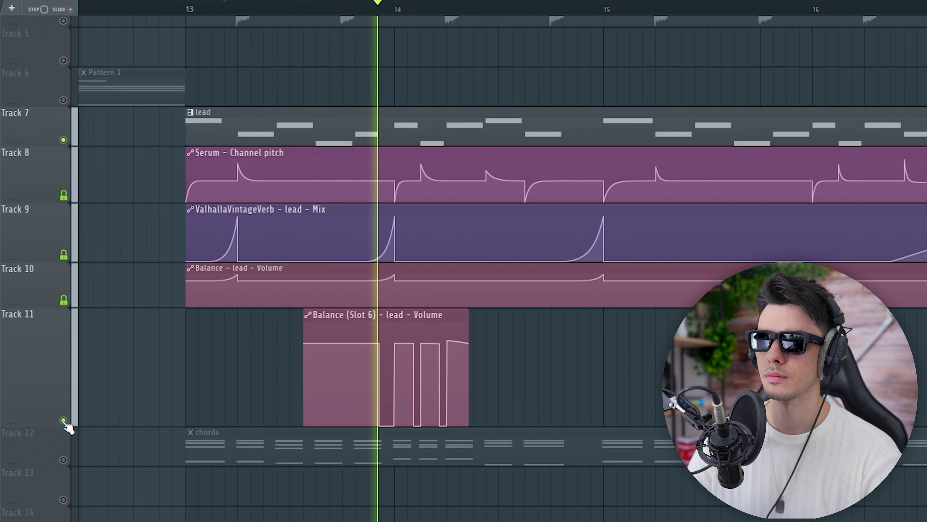
- Repeat the slot 6 lead volume automation clip four bars further along, over the second lead pattern
scroll(266, 327, "down", 3)
scroll(265, 327, "up", 2)
left_click_drag(254, 314, 627, 311)
scroll(584, 314, "up", 4)
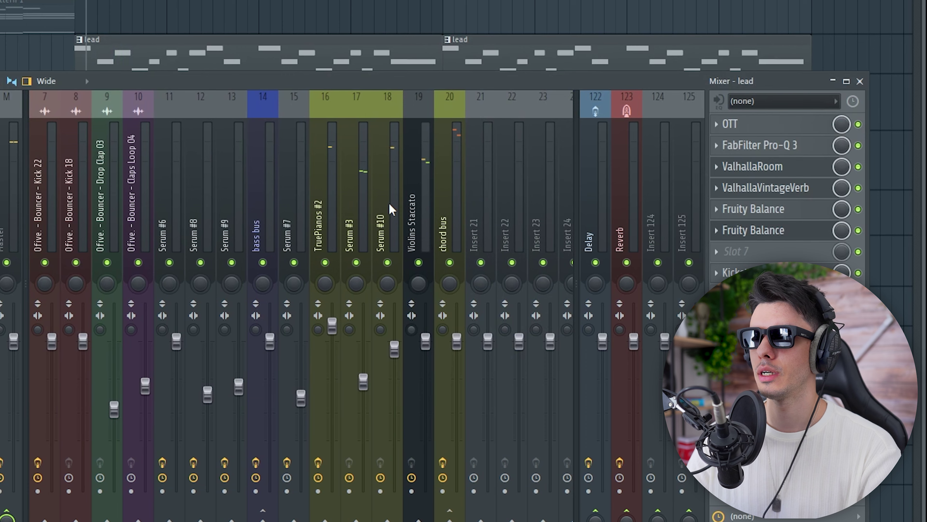
- Add a Fruity Balance in slot 6 of the chord bus and open its volume's remote control settings to choose an internal controller
left_click(449, 234)
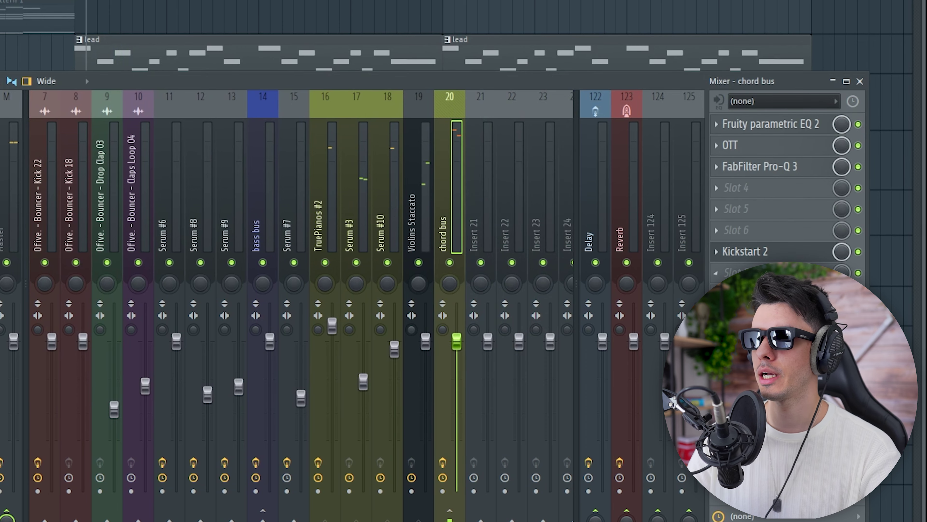
left_click(726, 232)
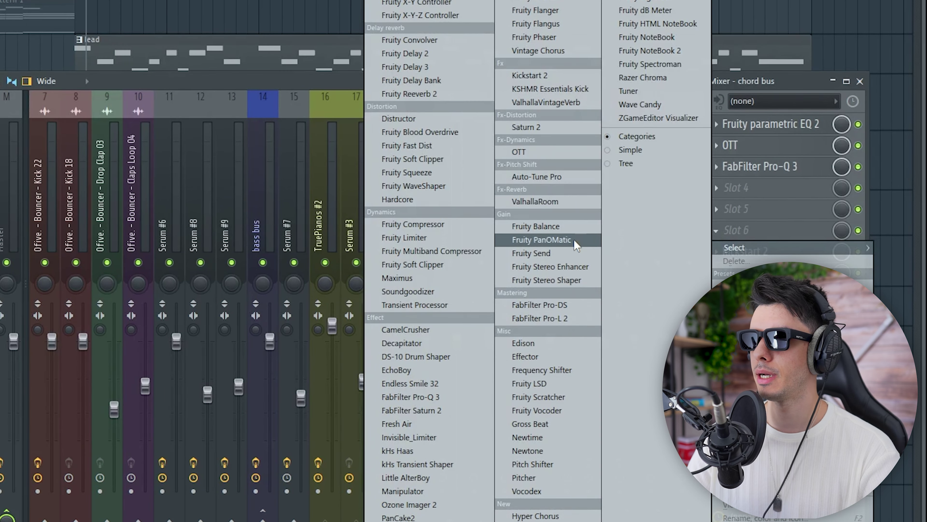
left_click(555, 227)
right_click(13, 167)
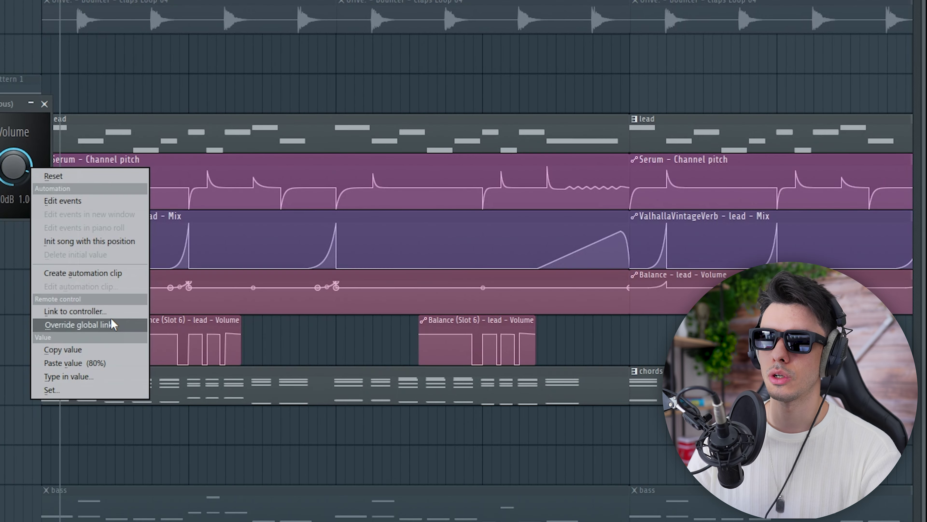
left_click(112, 317)
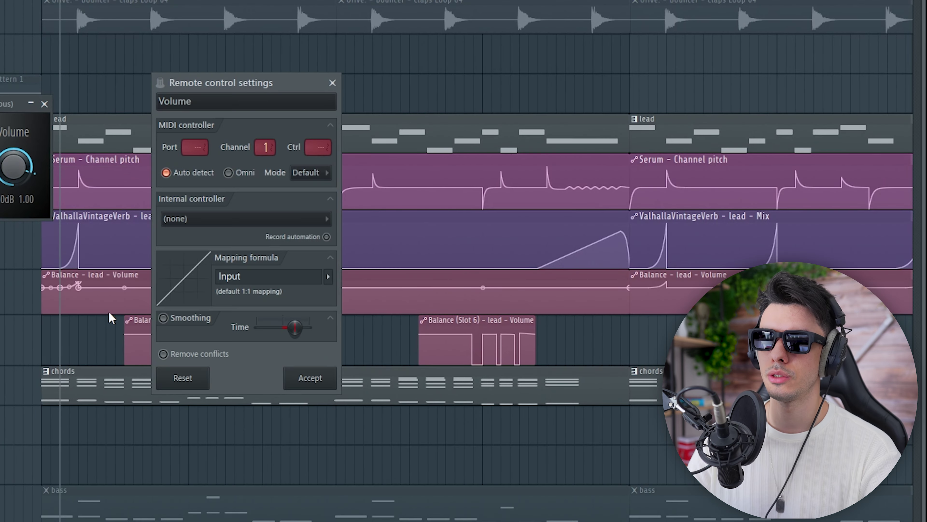
left_click(210, 221)
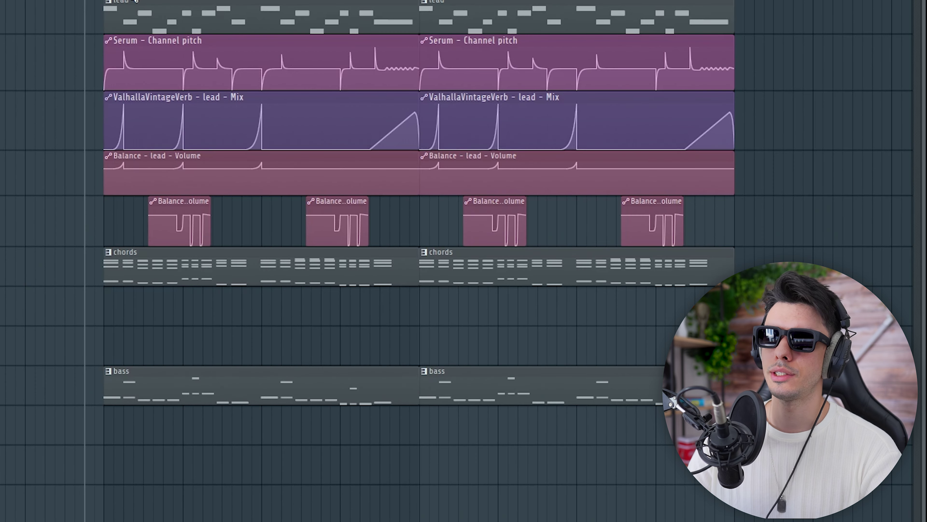
- Play the drop and check the levels of the bass, chord and lead buses in the mixer
key("F9")
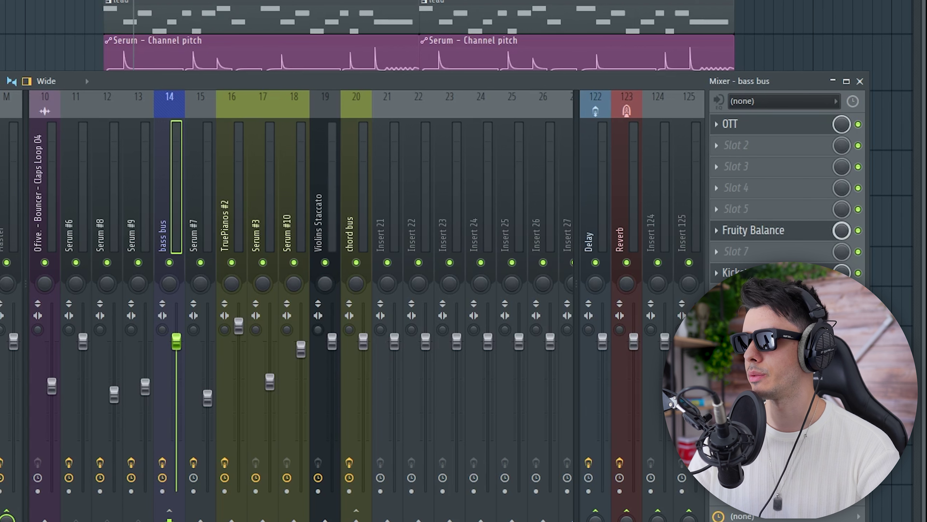
key("space")
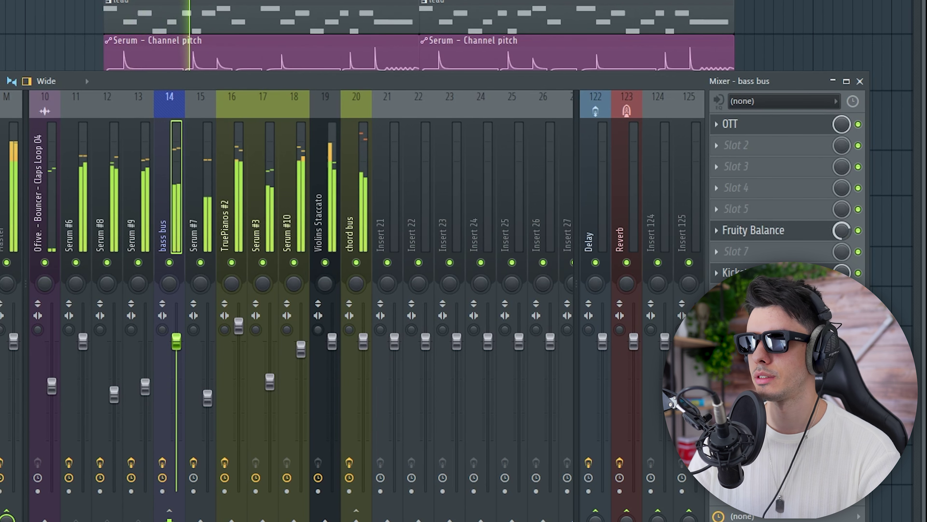
left_click(365, 214)
left_click(201, 190)
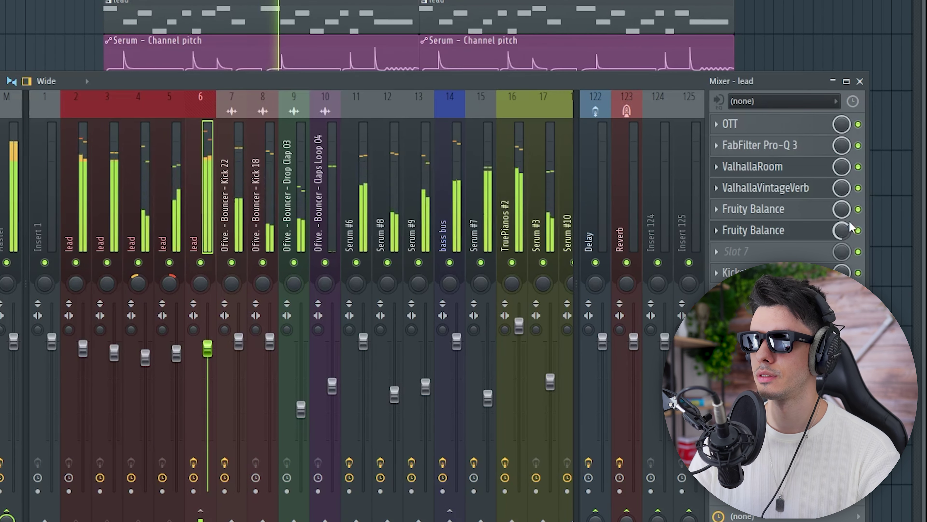
left_click(859, 81)
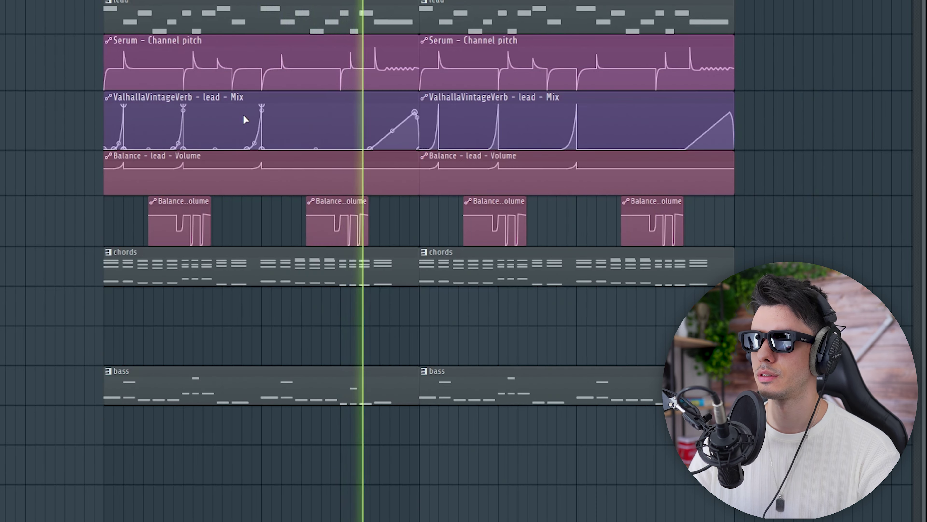
- Play the drop with the Ofive. - Bouncer - Atmo 07 F# clip on Track 17 and close the clip's channel settings
scroll(275, 199, "down", 5)
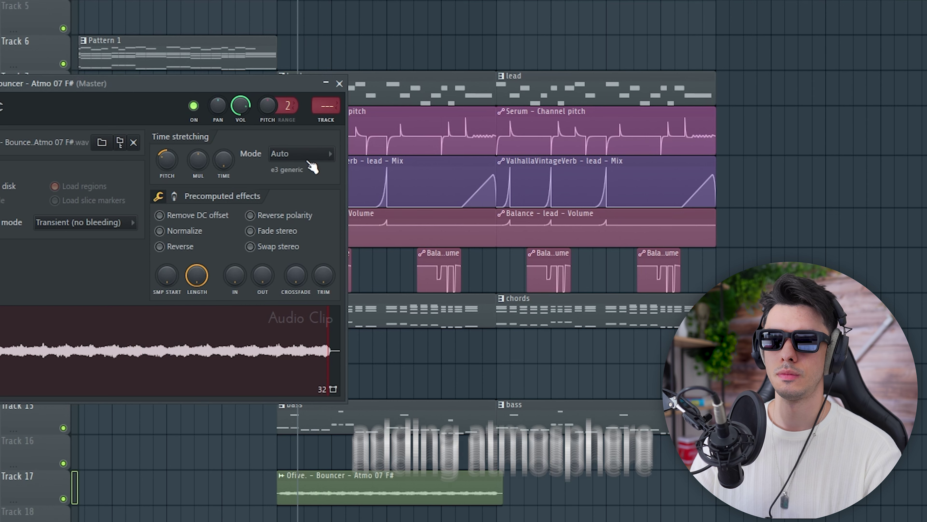
key("space")
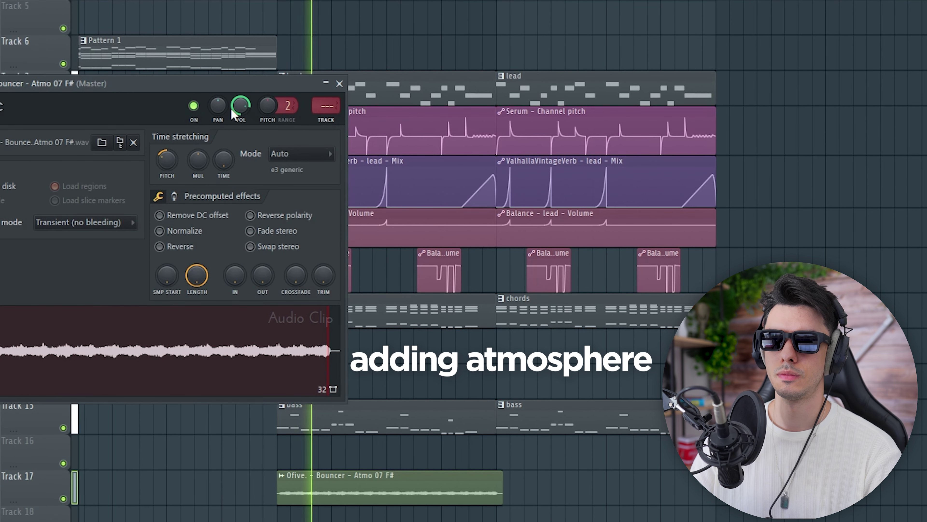
key("Escape")
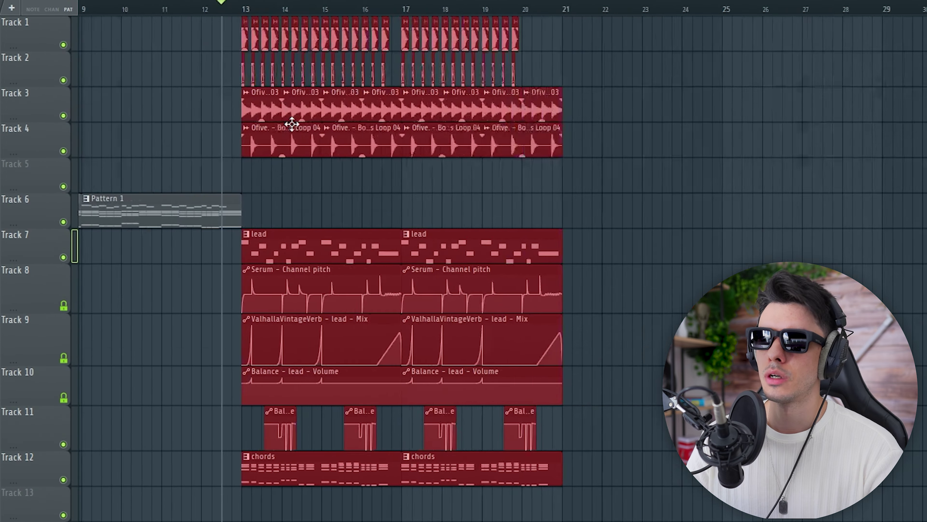
- Duplicate the selected eight-bar drop section, with its drums, lead, automation and chords, from bar 21 to bar 29
scroll(264, 189, "down", 2)
key("ctrl+b")
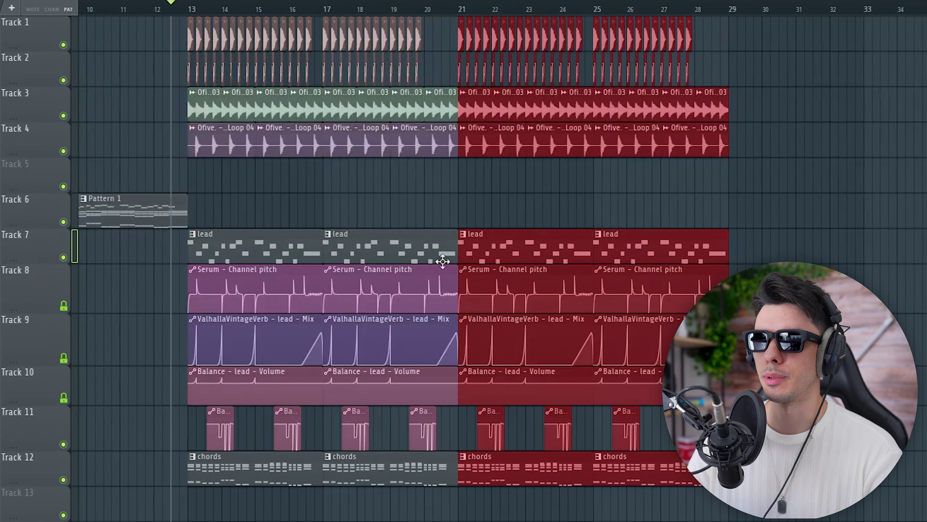
scroll(394, 172, "down", 2)
left_click(543, 188)
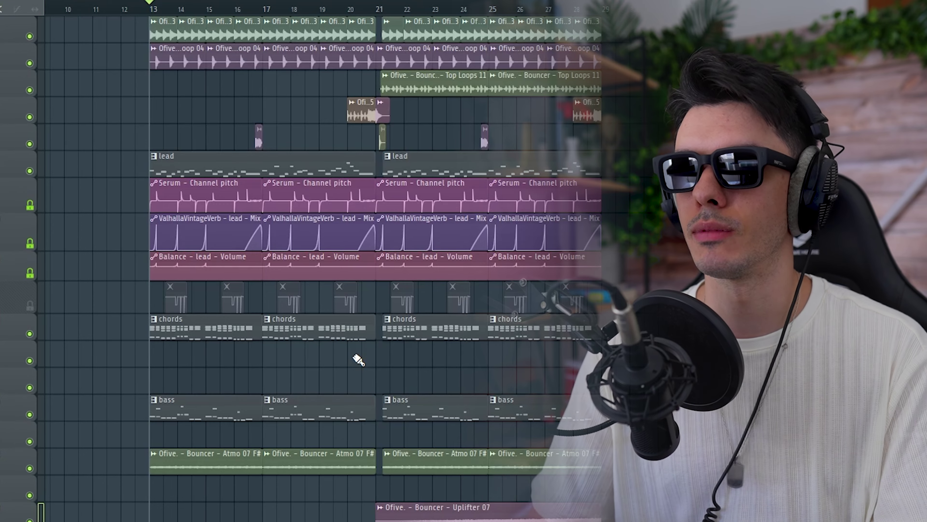
scroll(616, 68, "down", 3)
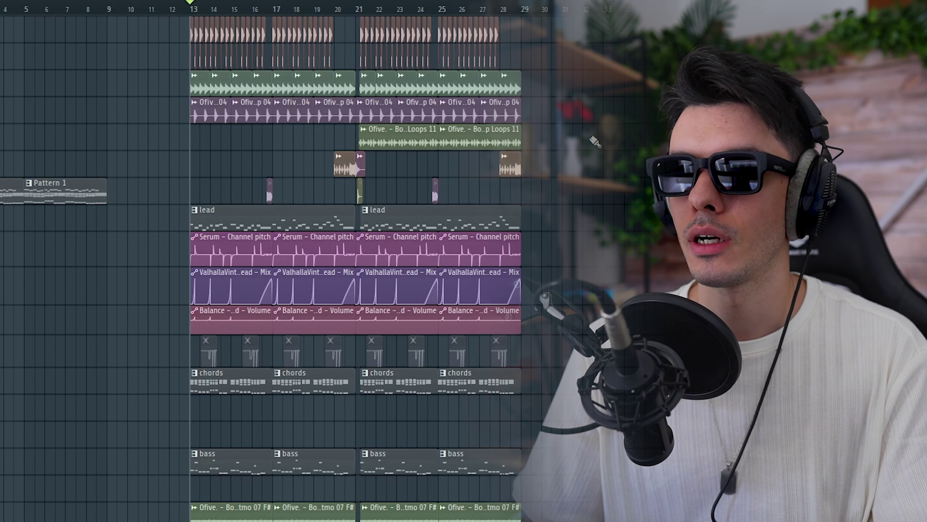
scroll(595, 142, "down", 2)
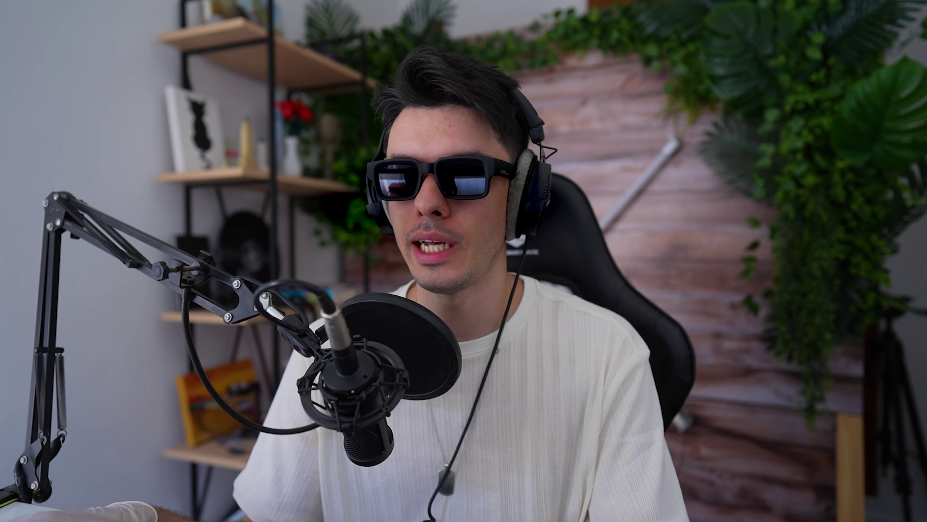